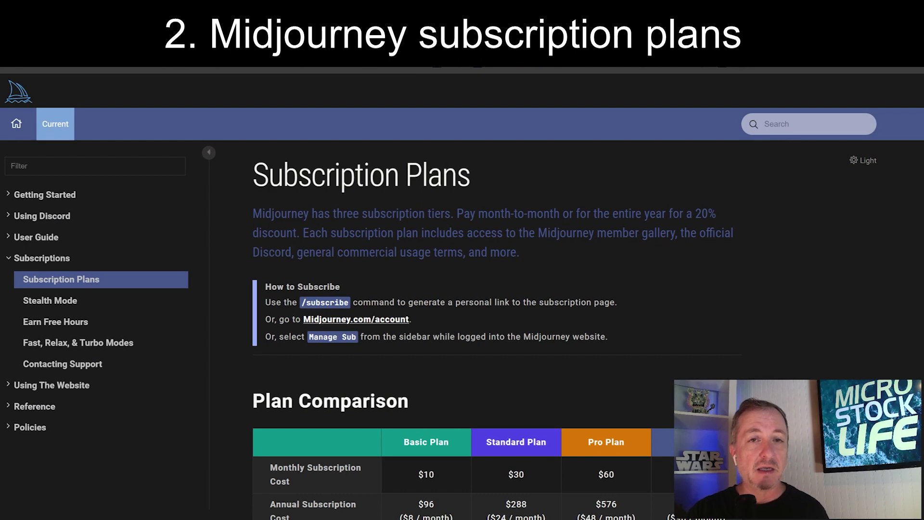
- Send a Midjourney /imagine prompt 'diverse group of employees' in the newbies-124 channel
scroll(497, 296, "down", 5)
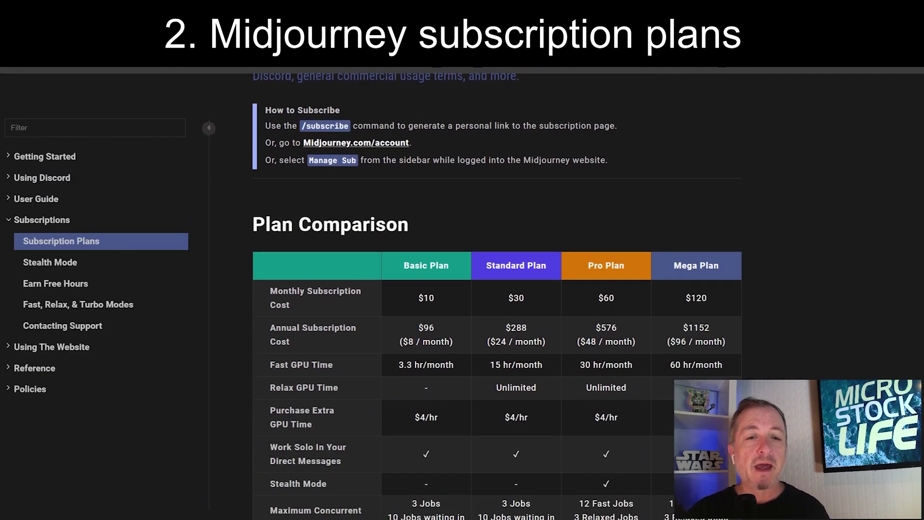
scroll(530, 194, "down", 3)
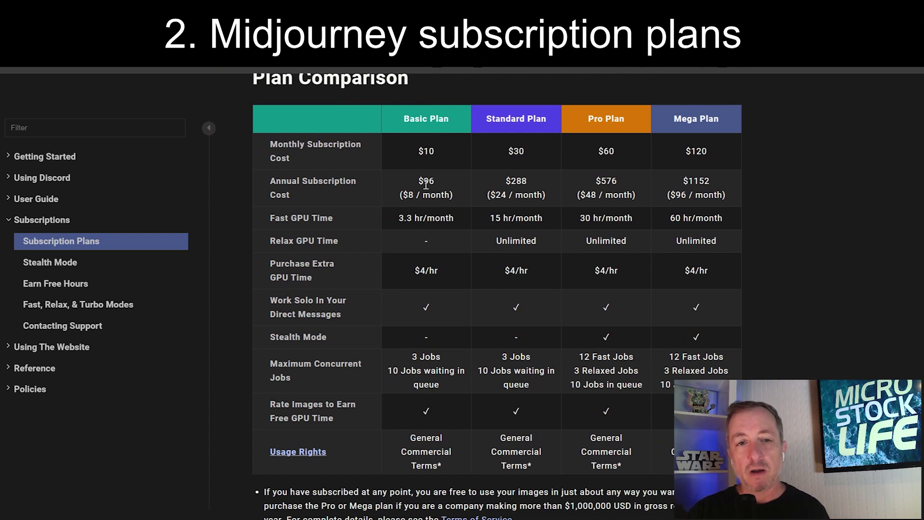
scroll(749, 371, "up", 1)
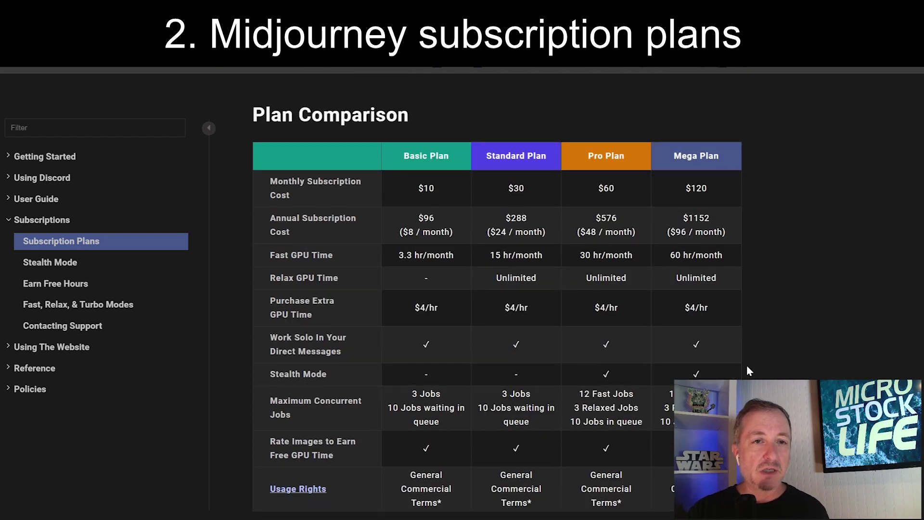
scroll(327, 374, "up", 4)
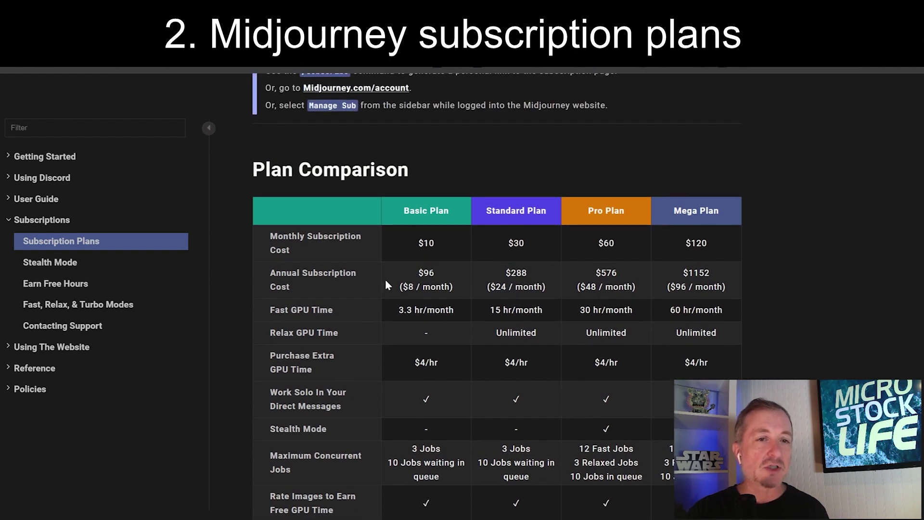
scroll(388, 184, "up", 1)
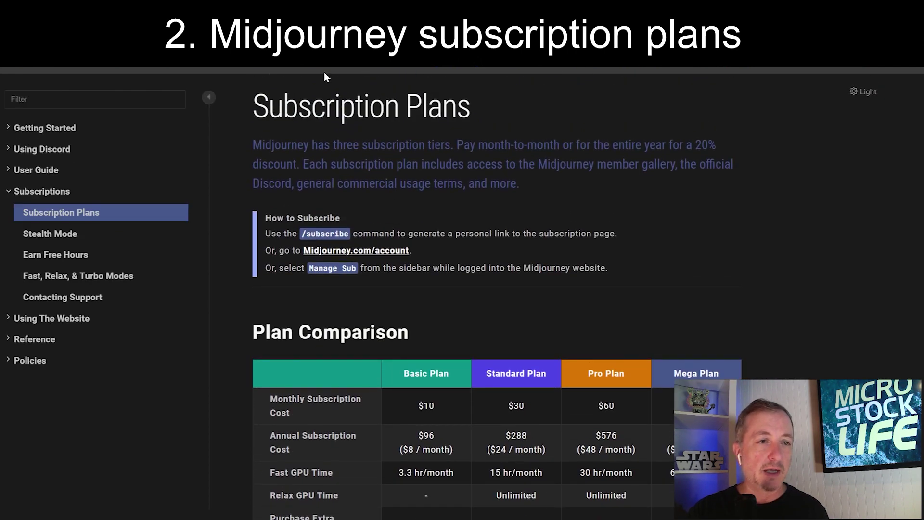
scroll(444, 131, "down", 3)
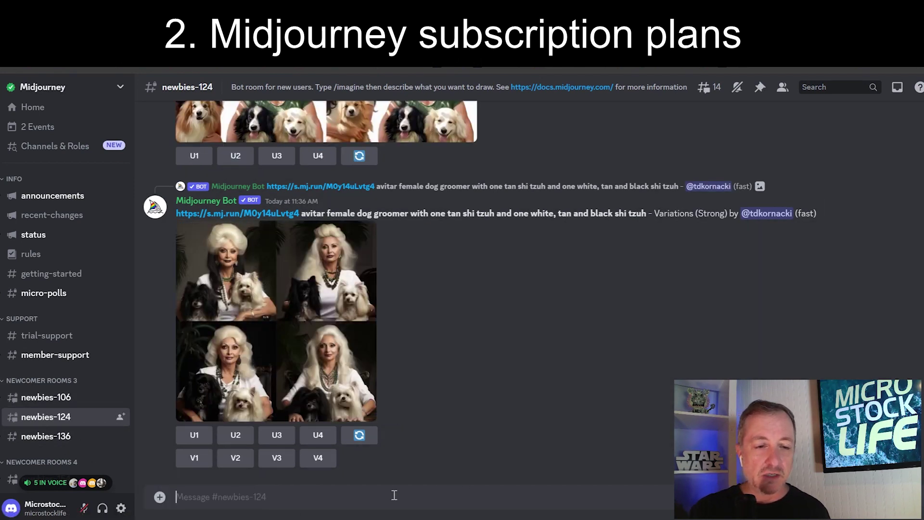
type("/")
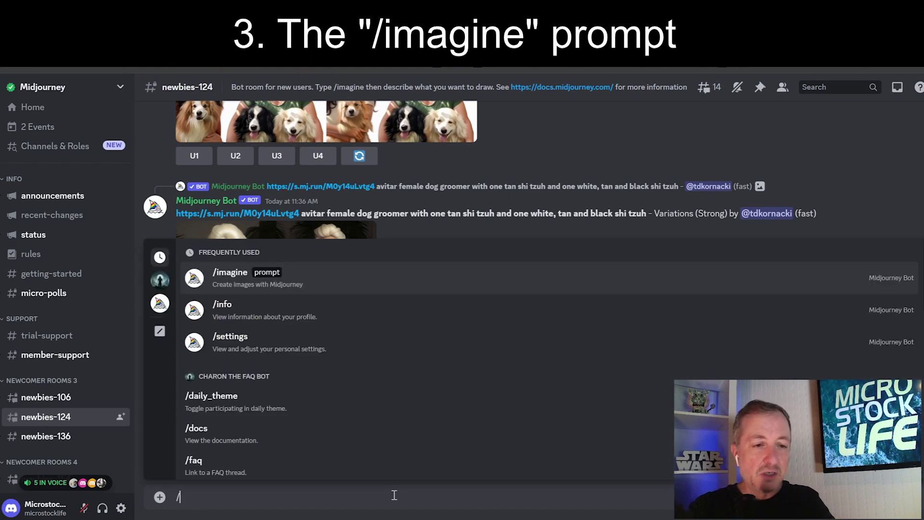
type("imagi")
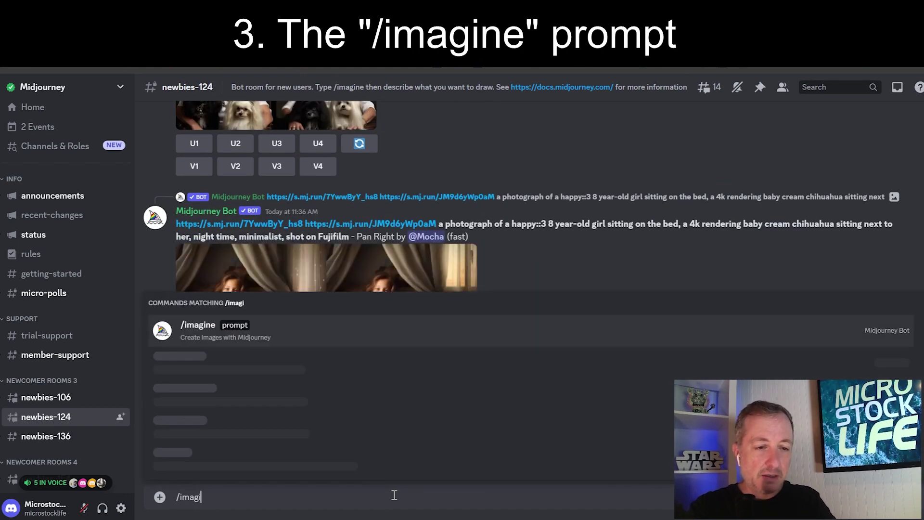
type("ne")
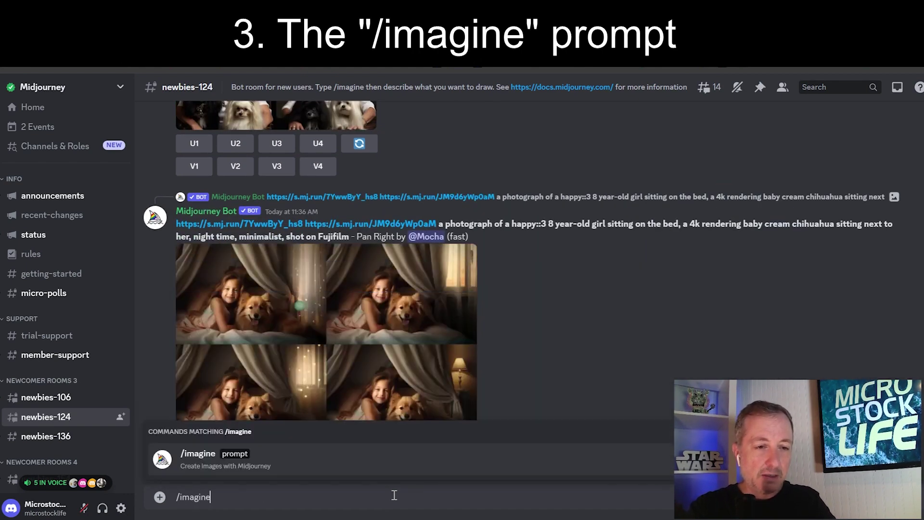
left_click(301, 460)
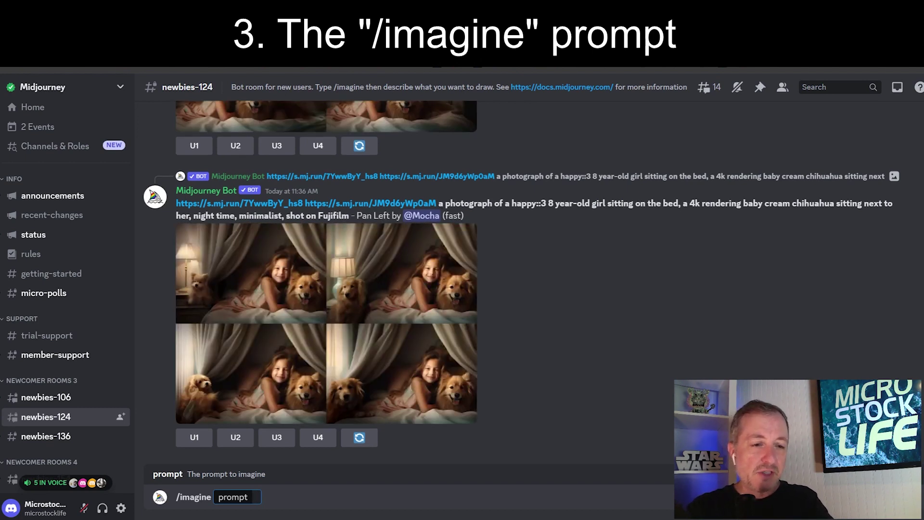
type("diverse g")
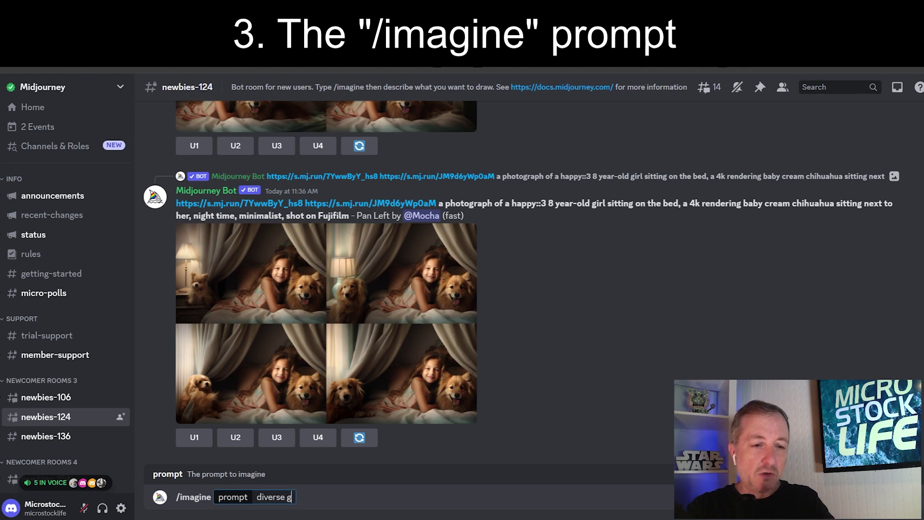
type("roup of emplo")
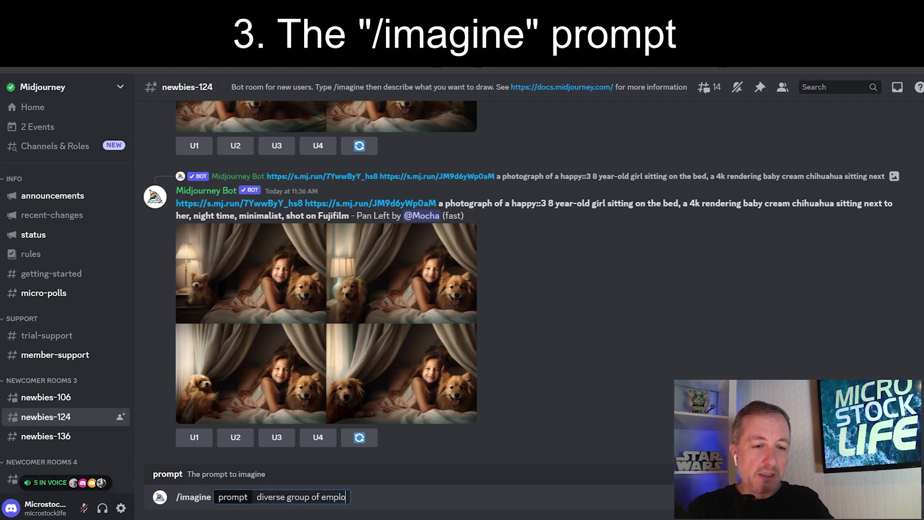
type("yees")
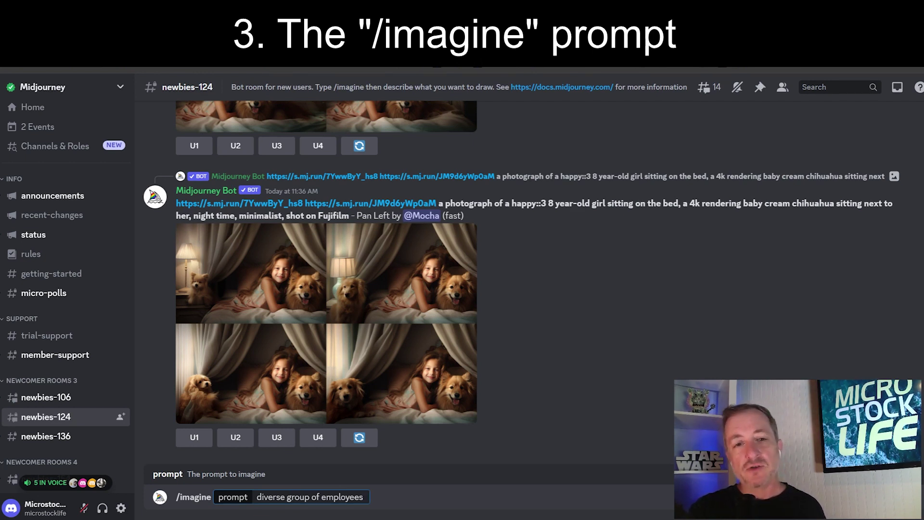
key("Return")
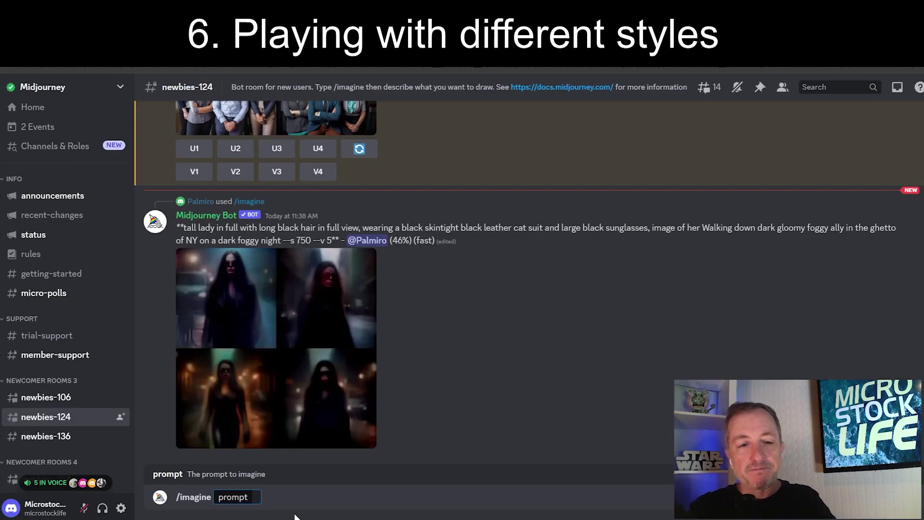
- Submit the prompt 'cinematic style diverse group of employees working together in harmony'
type("cine")
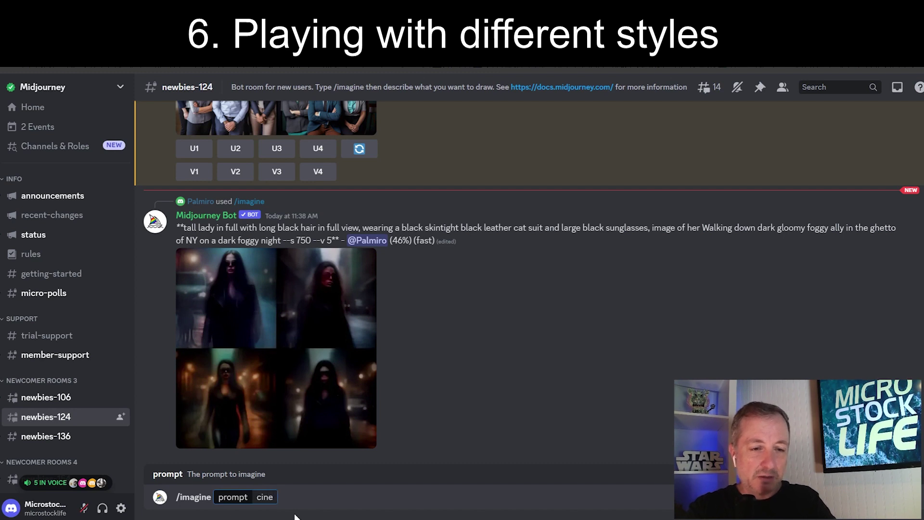
type("matic st")
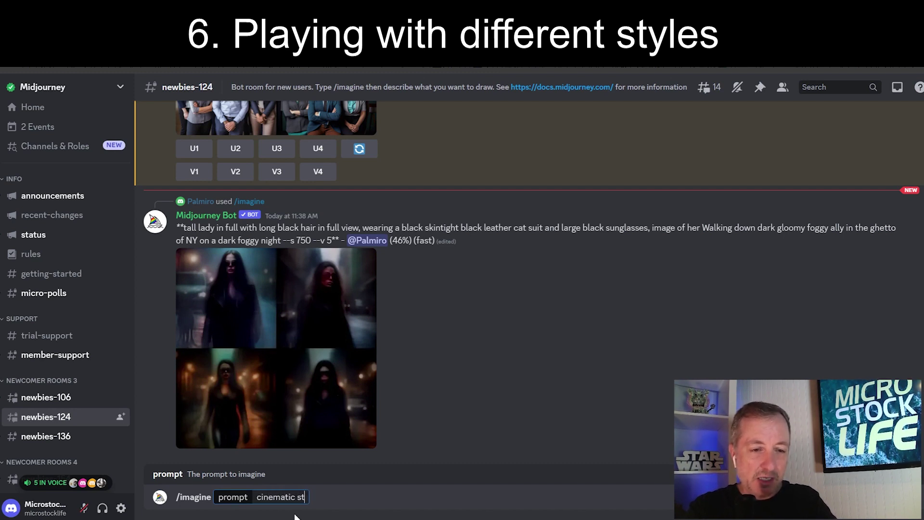
type("yle diverse ")
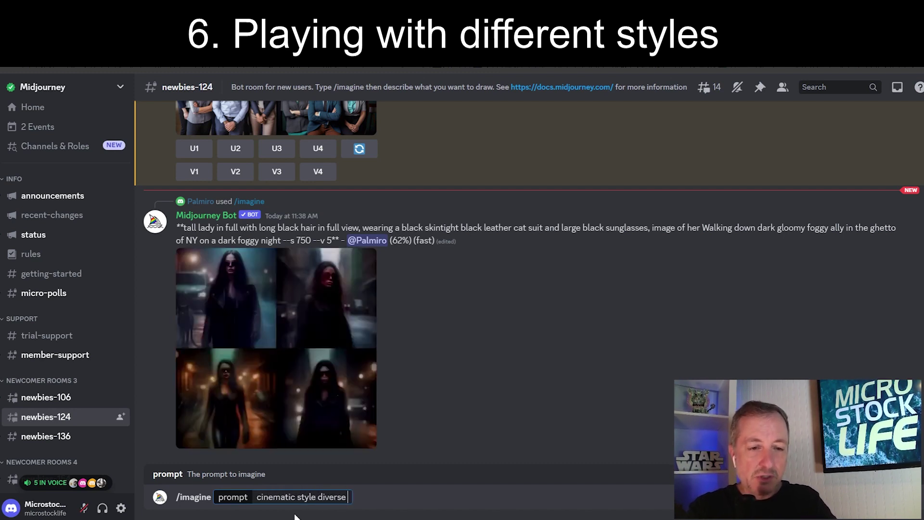
type("group of employees ")
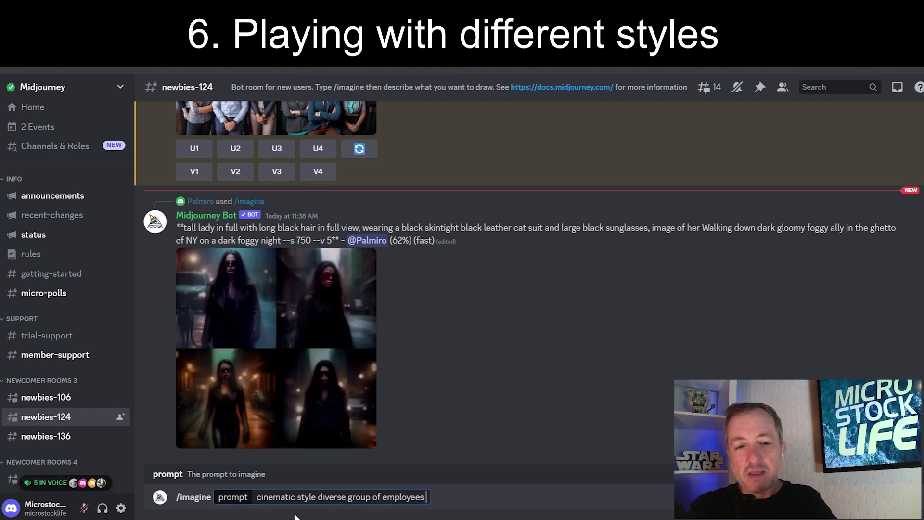
type("working")
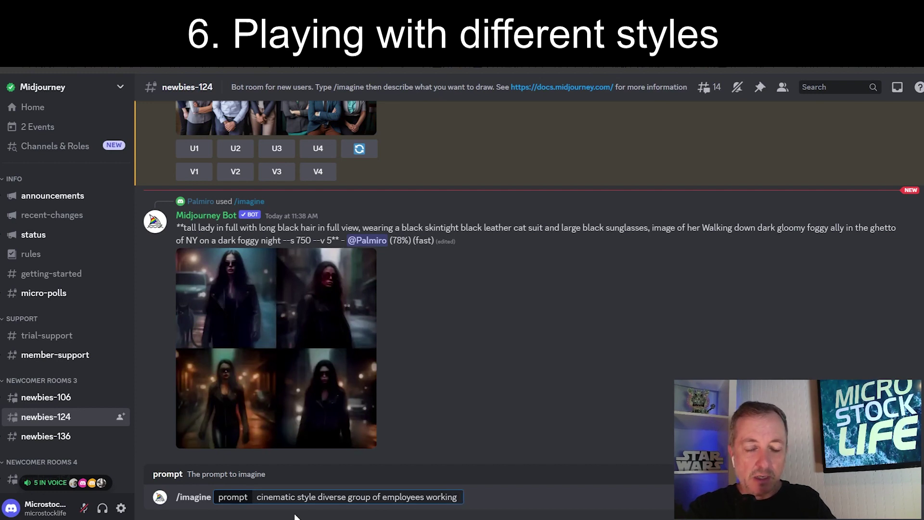
type(" toge")
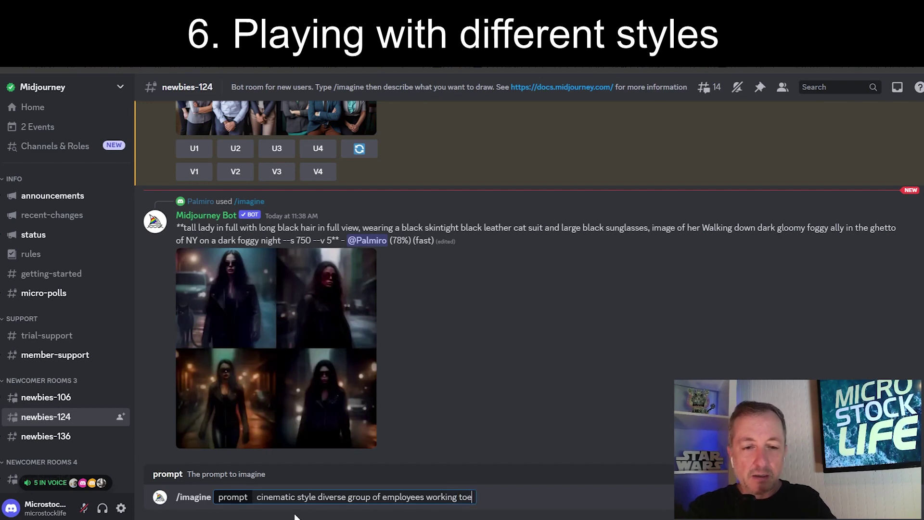
type("ther in harmon")
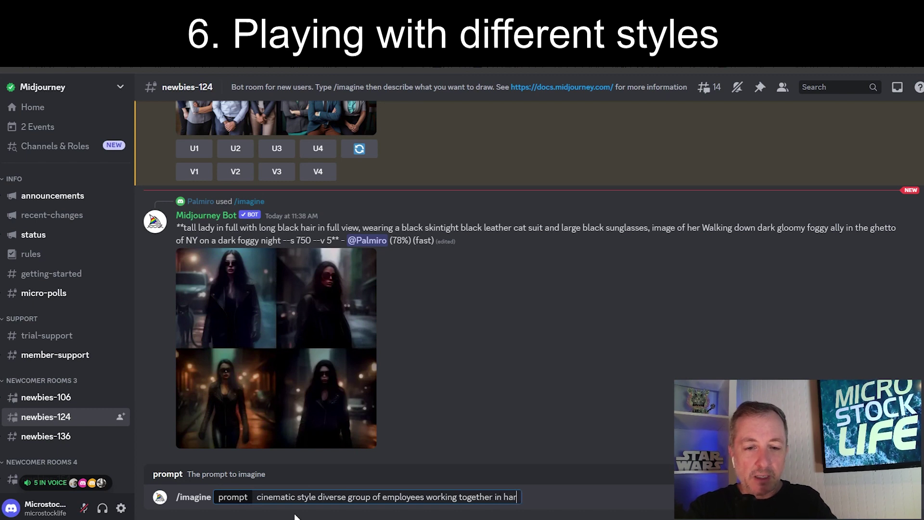
type("y")
key("Return")
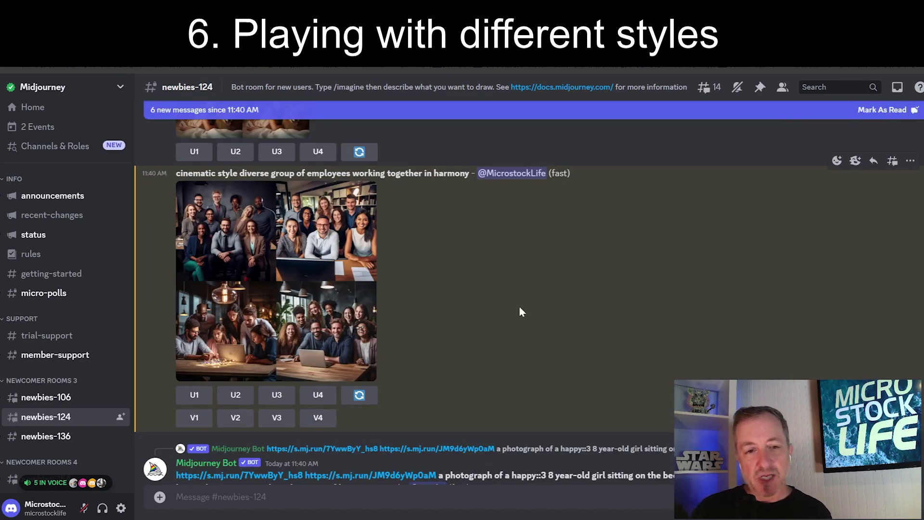
left_click(253, 278)
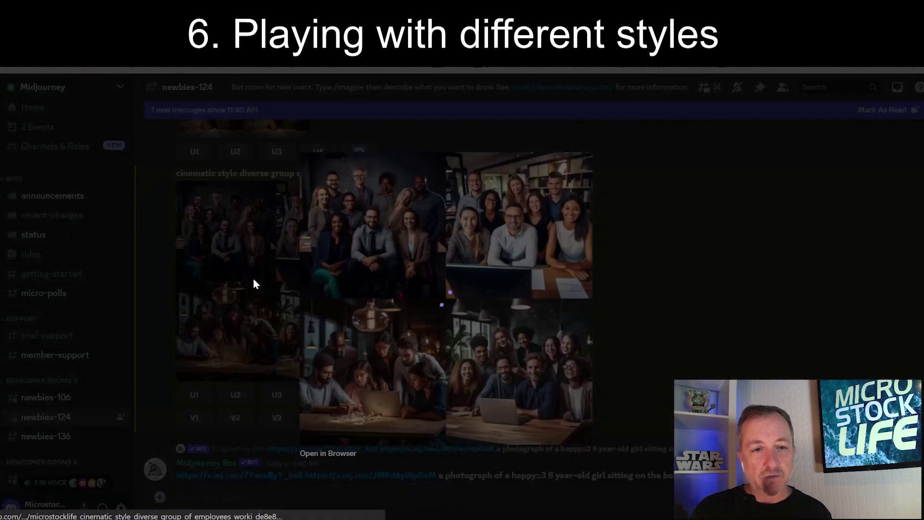
left_click(348, 457)
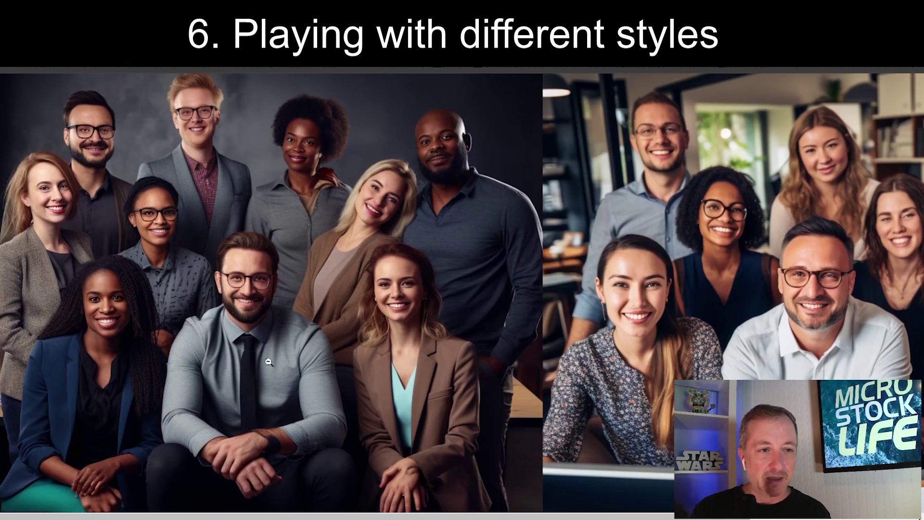
scroll(438, 336, "right", 4)
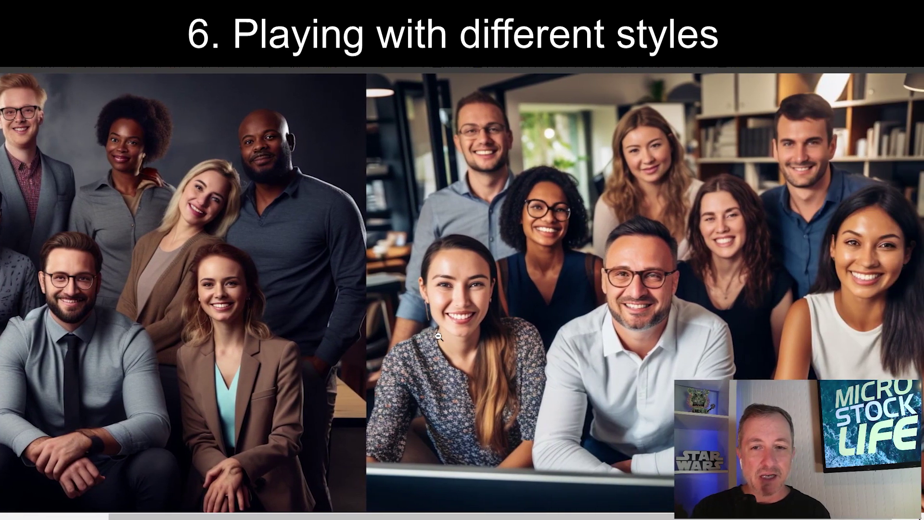
scroll(438, 336, "down", 8)
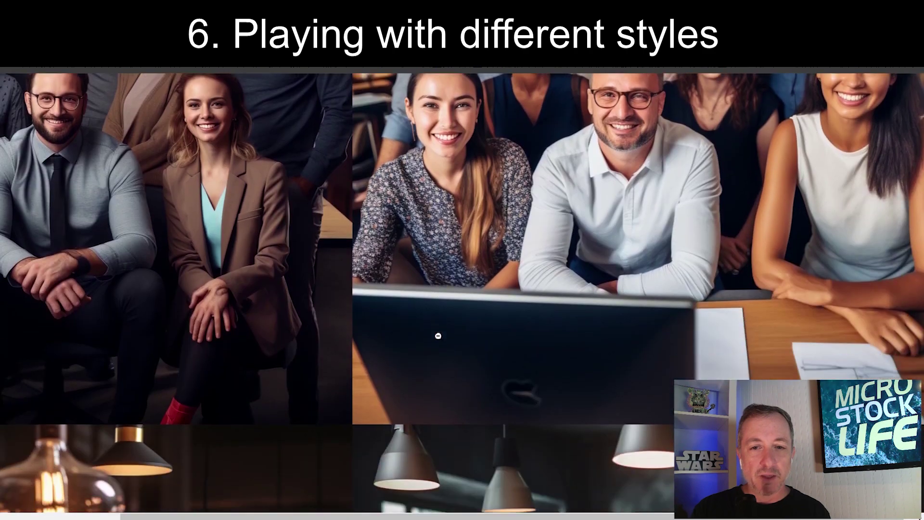
scroll(438, 336, "down", 1)
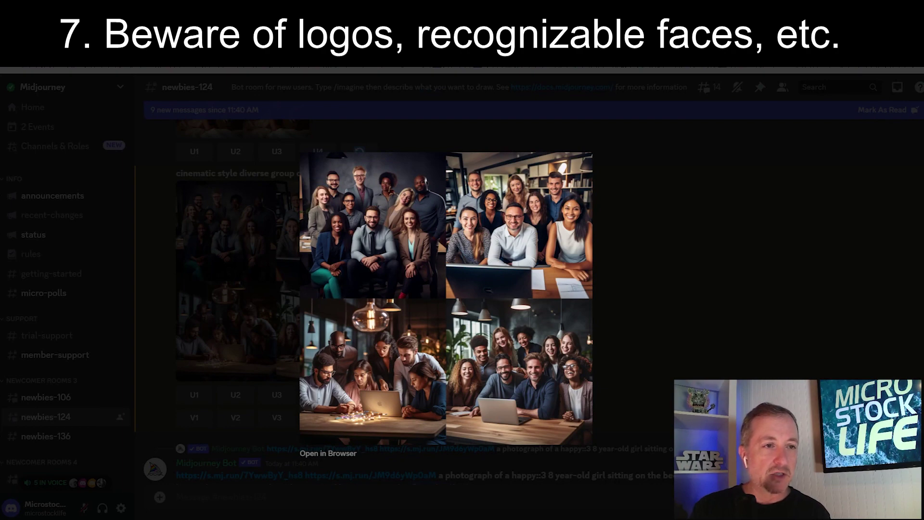
- Close the image preview and submit /imagine 'ar 16:9 diverse group employees together in harmony'
left_click(125, 348)
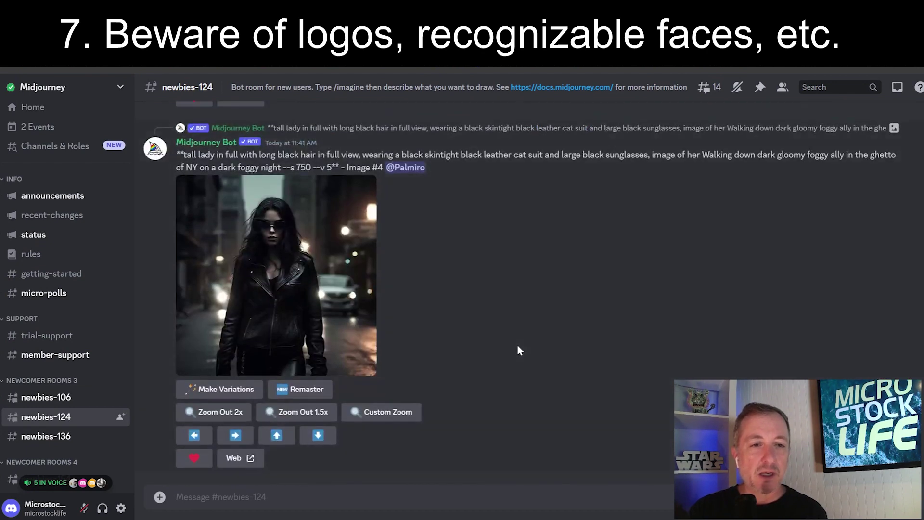
left_click(260, 496)
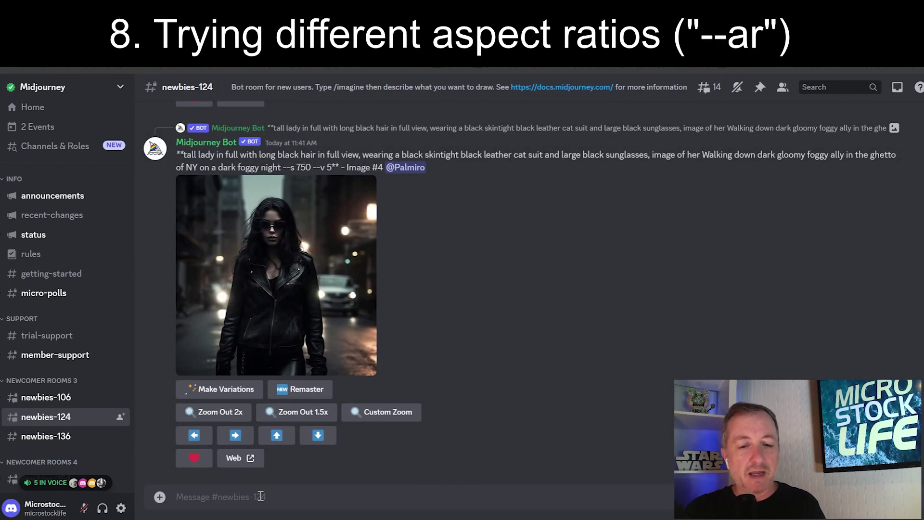
type("/")
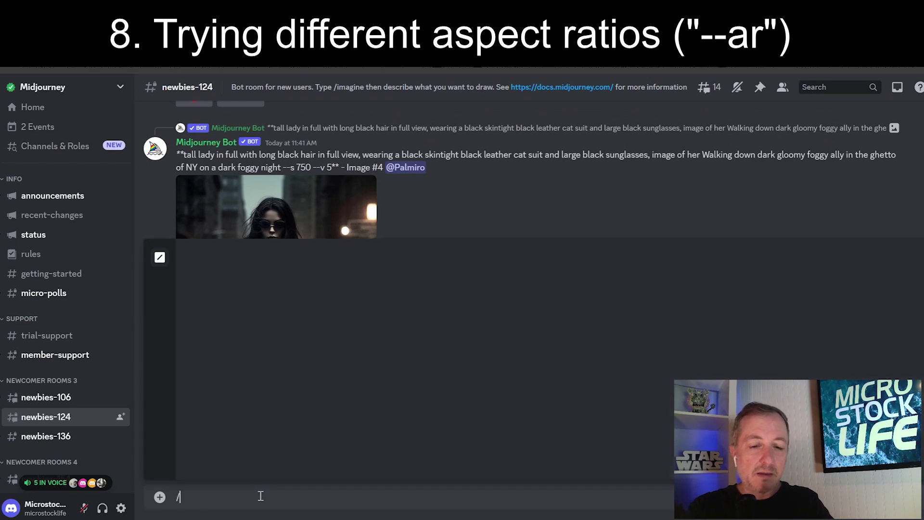
type("imagine")
key("Tab")
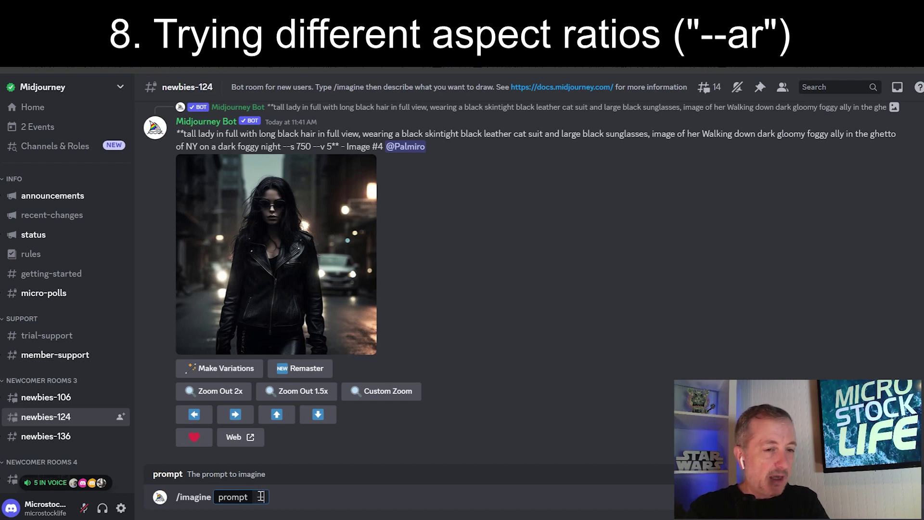
type("ar")
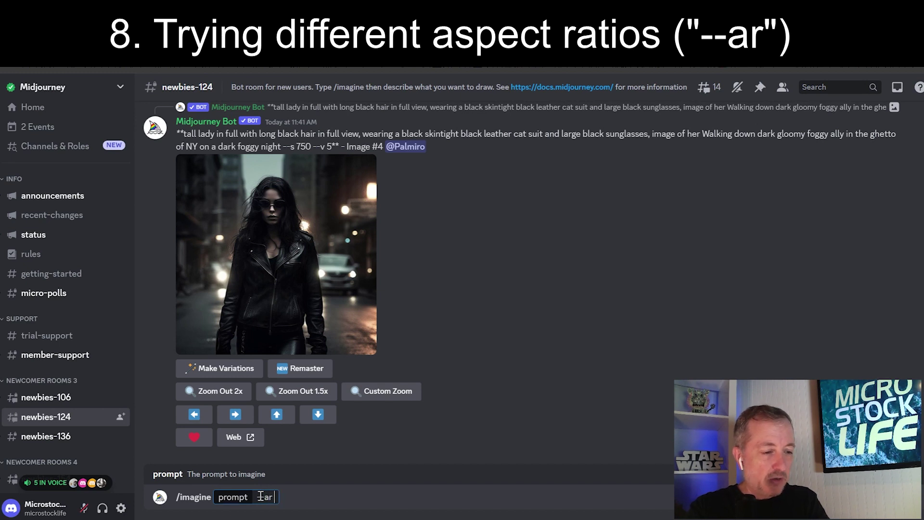
type(" 16:9")
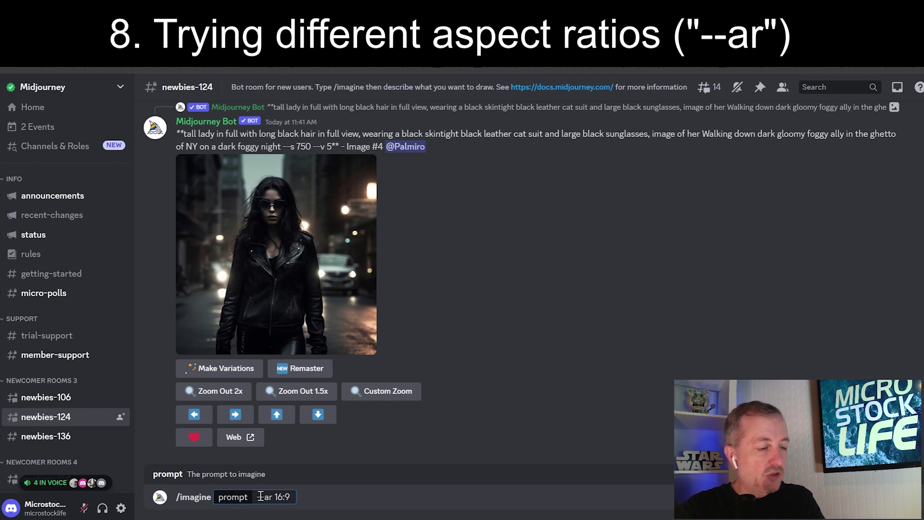
type("diverse g")
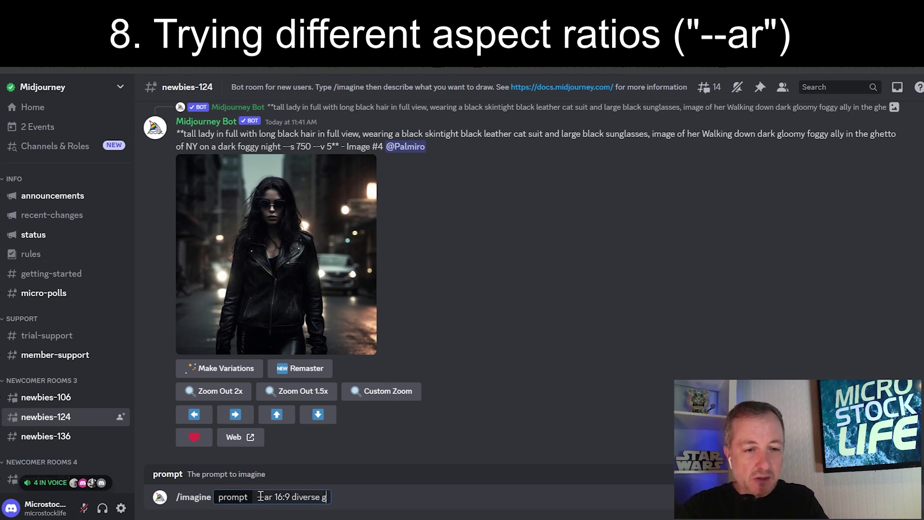
type("roup employe")
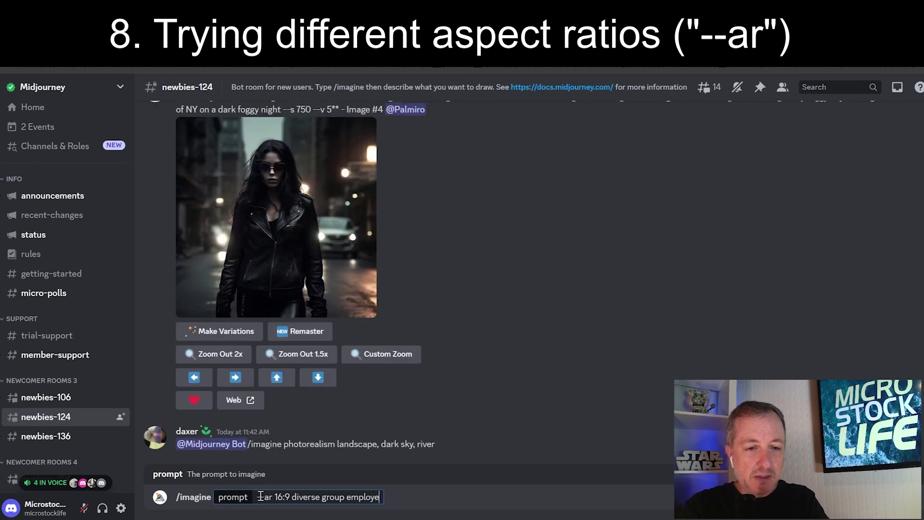
type("es together in ")
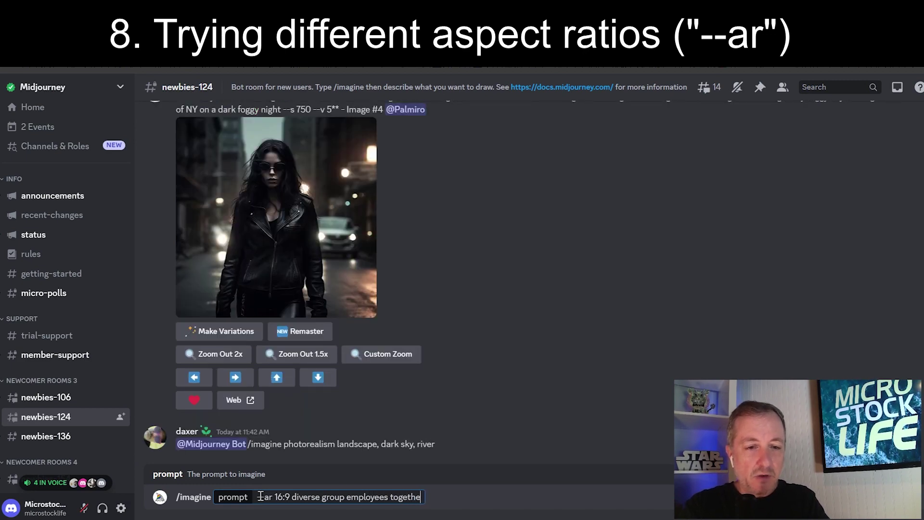
type("harmony")
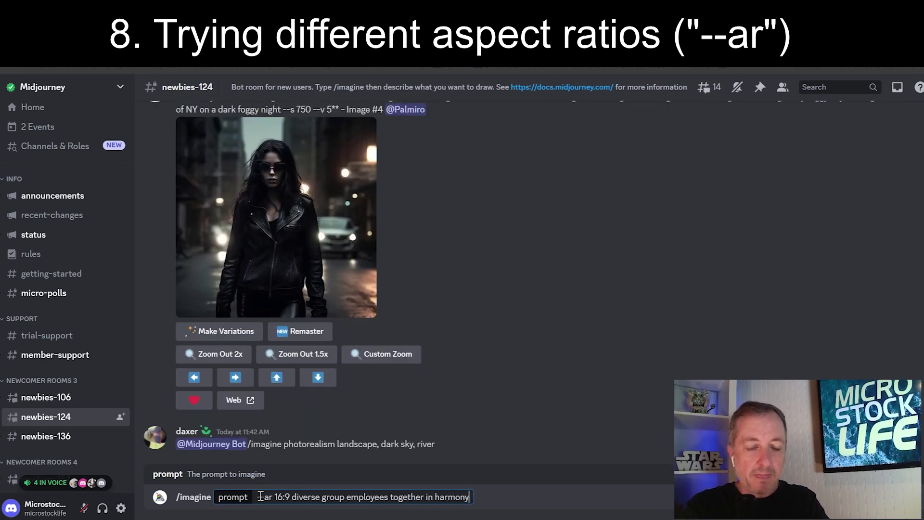
key("Return")
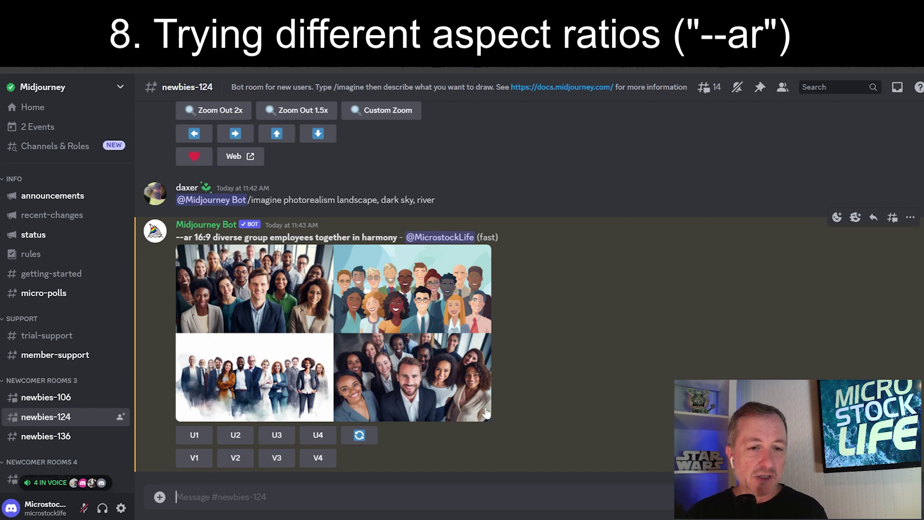
- Enlarge the 16:9 employee grid and open it full-size in the browser
left_click(312, 323)
left_click(230, 453)
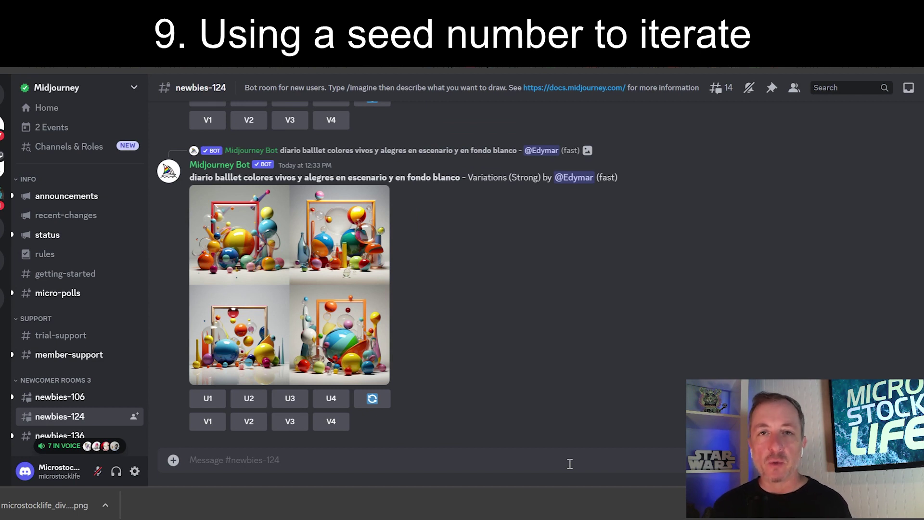
- Focus the channel's message box
left_click(570, 464)
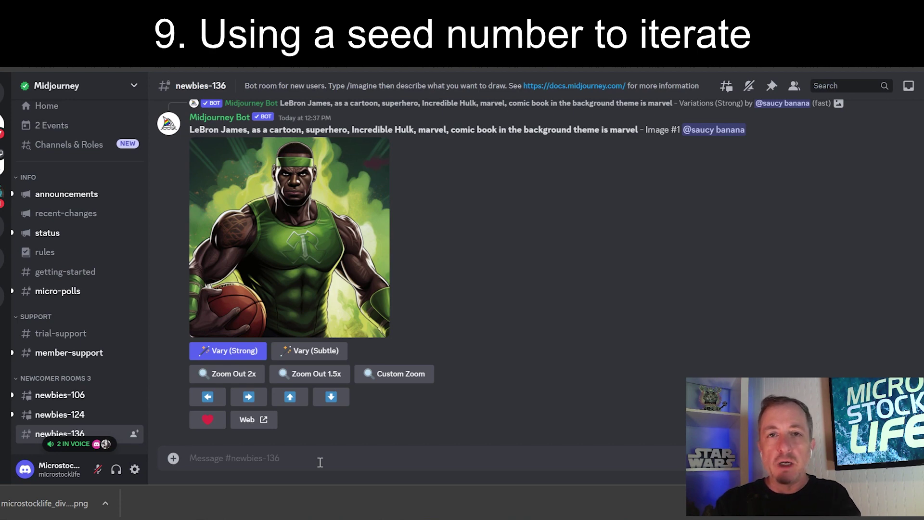
- Prompt Midjourney via /imagine with 'customer debt consumer looking at a bill'
type("/imag")
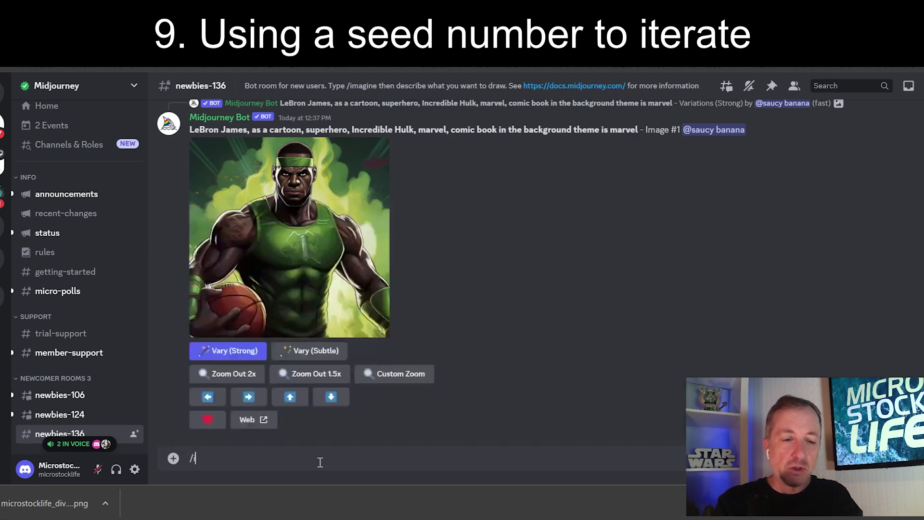
type("ine")
key("Tab")
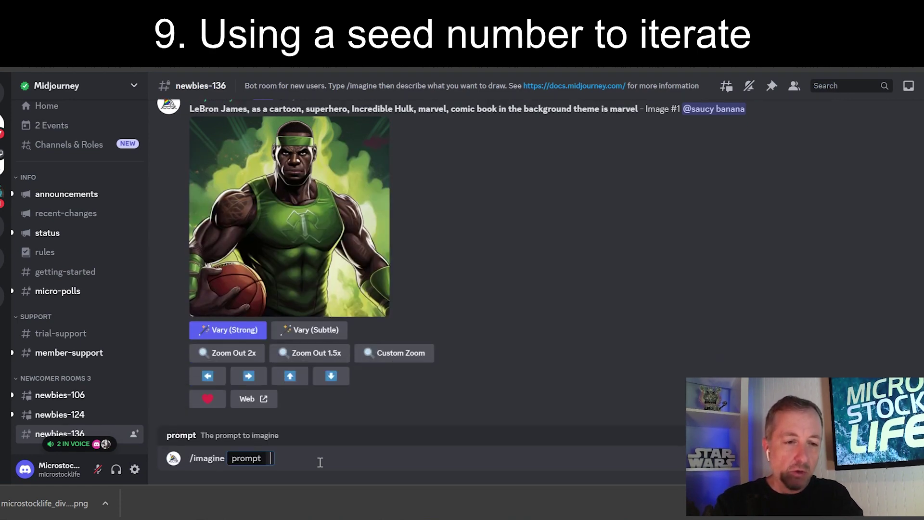
type("customer dept")
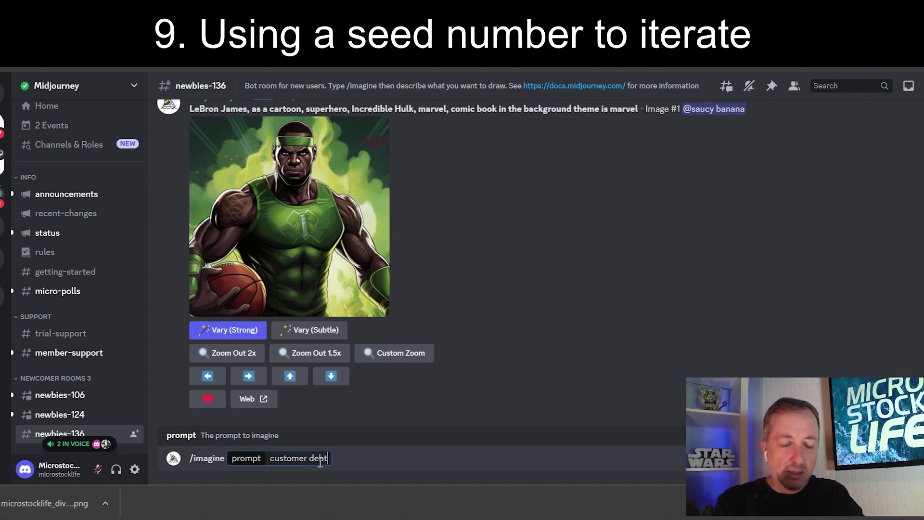
type(" consumer ")
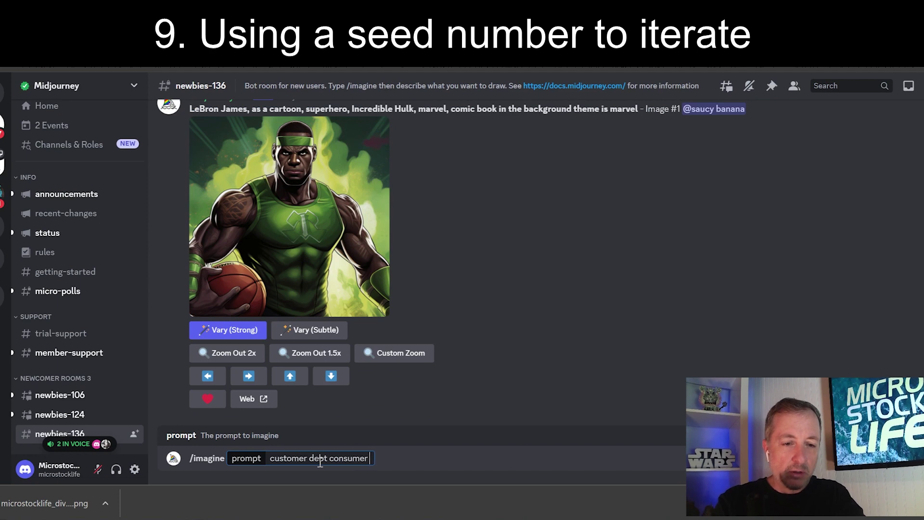
type("looking at a bill")
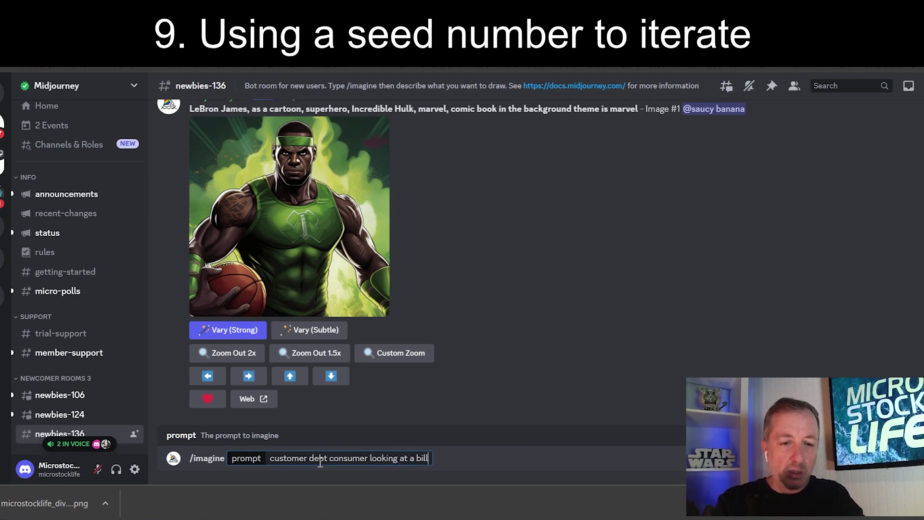
key("Return")
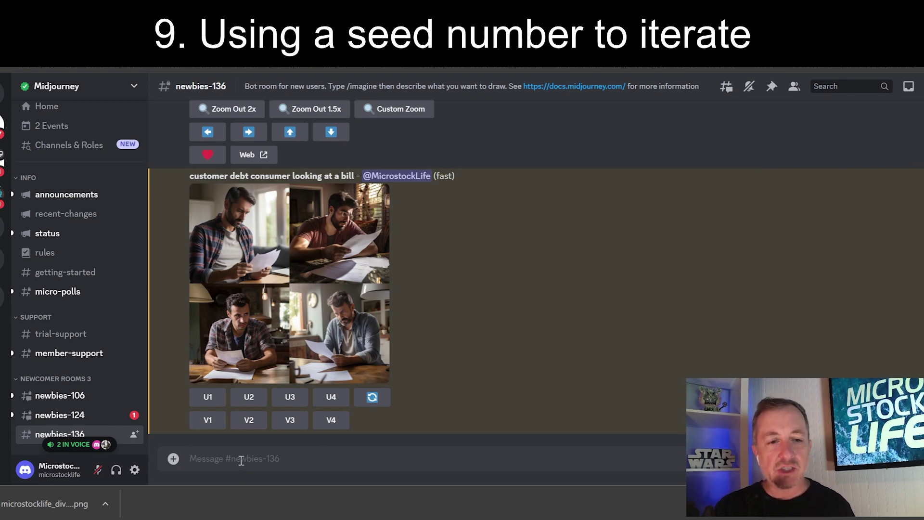
- Start a new /imagine, paste the copied previous prompt into it, and append '--seed'
type("/imag")
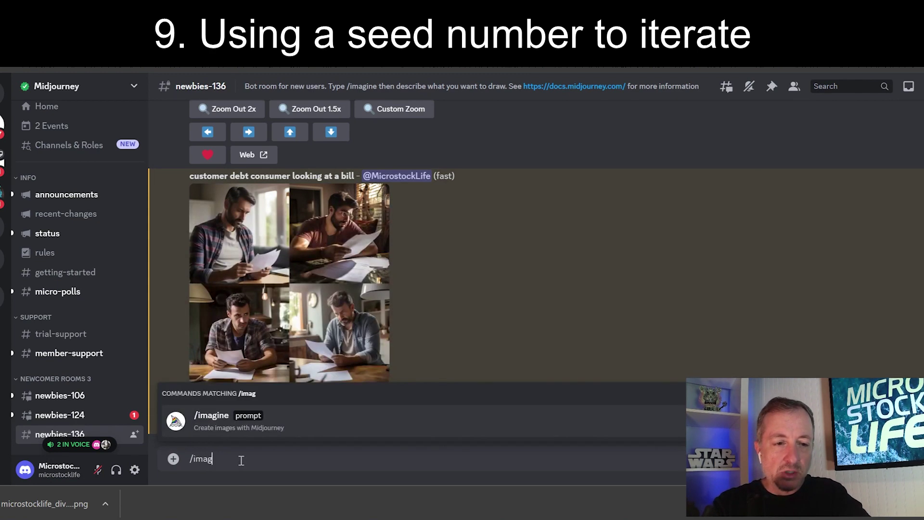
left_click(226, 423)
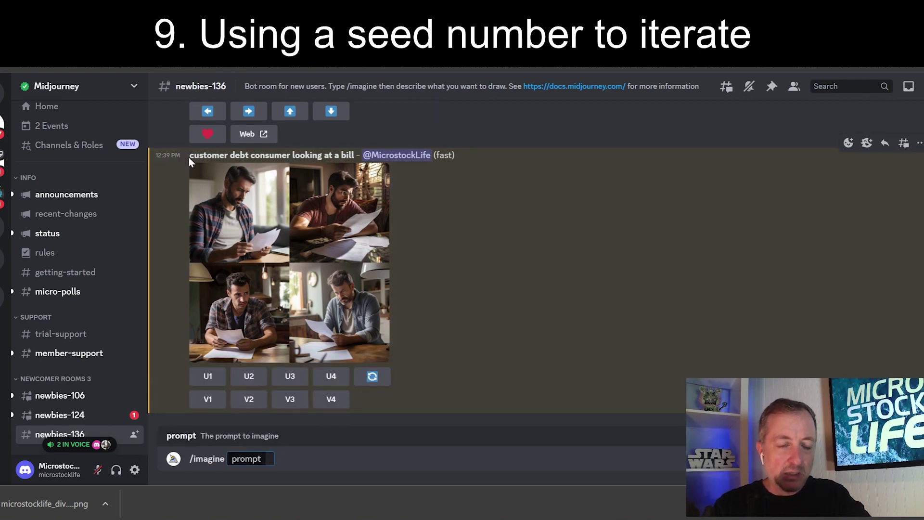
left_click_drag(189, 156, 355, 156)
key("ctrl+c")
left_click(271, 458)
key("ctrl+v")
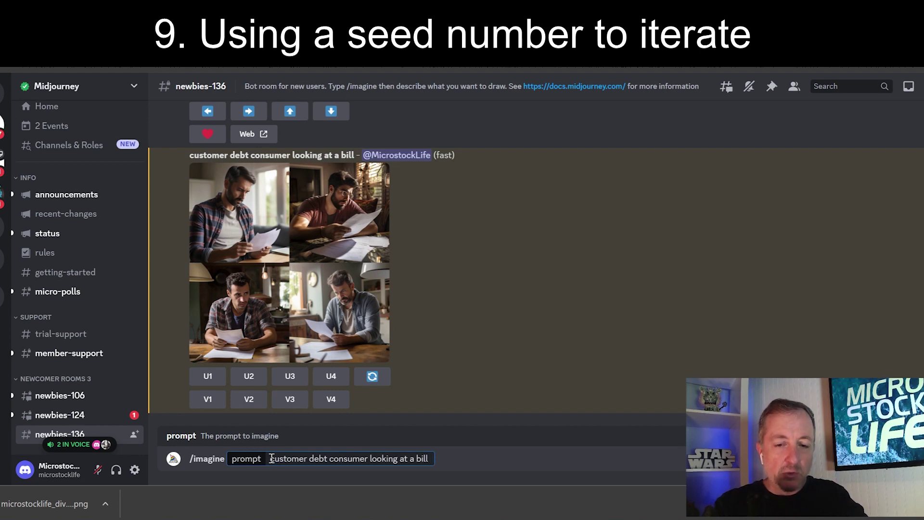
type("--seed")
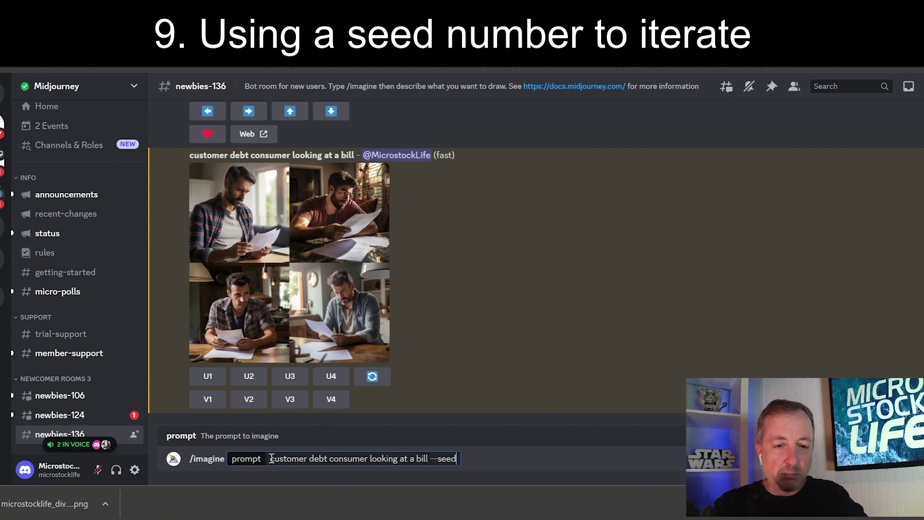
- React to the customer debt grid with the envelope emoji, found by searching 'envel'
right_click(273, 269)
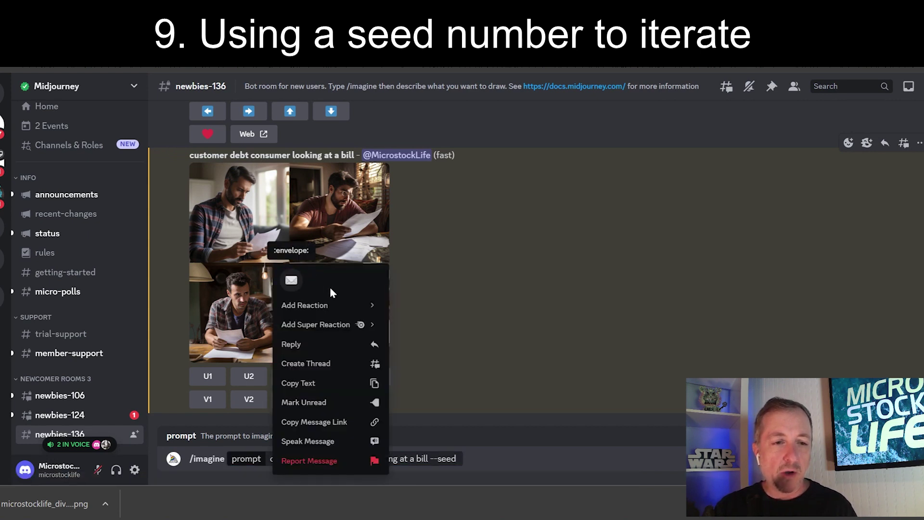
right_click(273, 220)
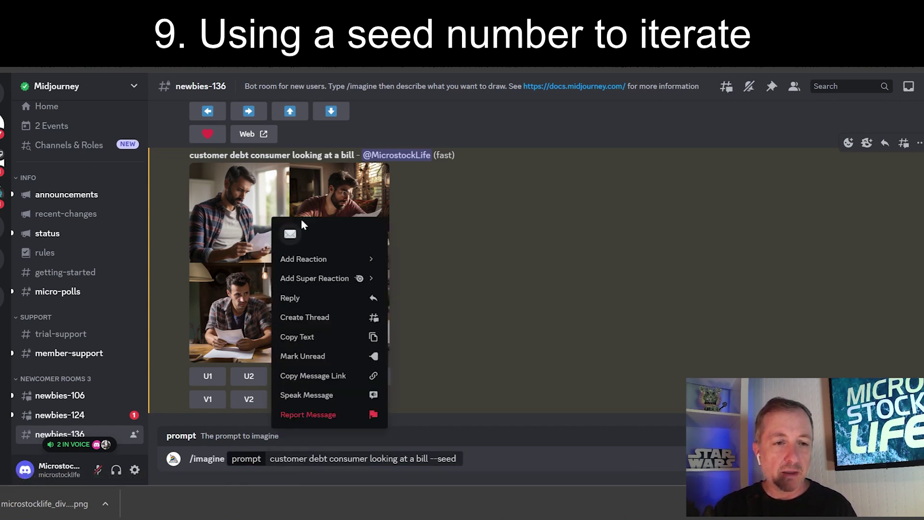
mouse_move(317, 261)
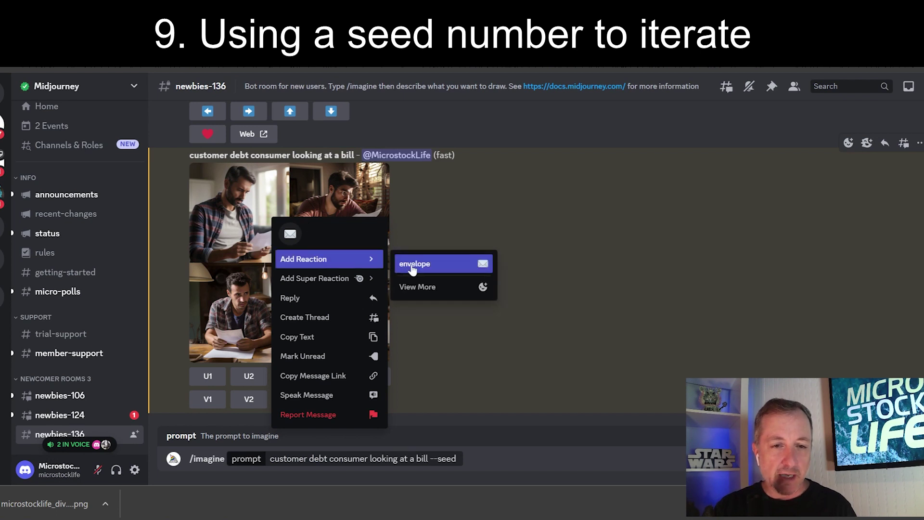
left_click(428, 289)
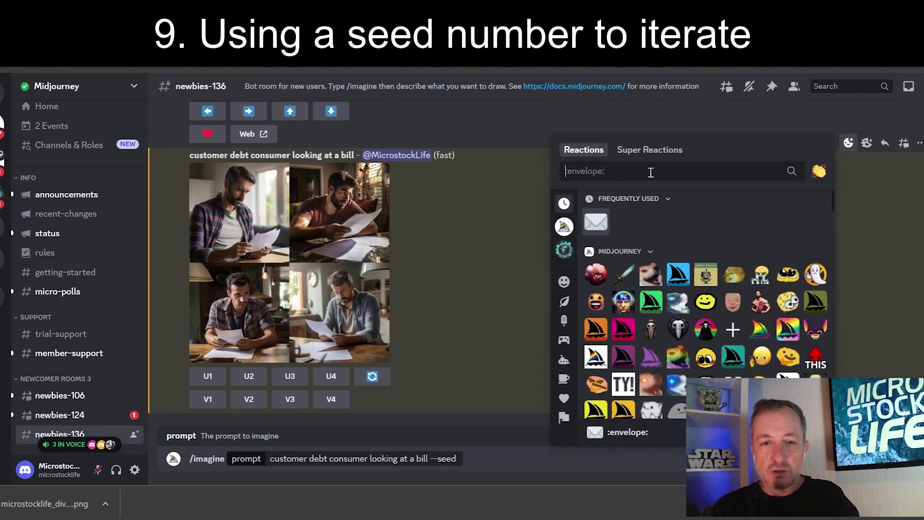
type("envel")
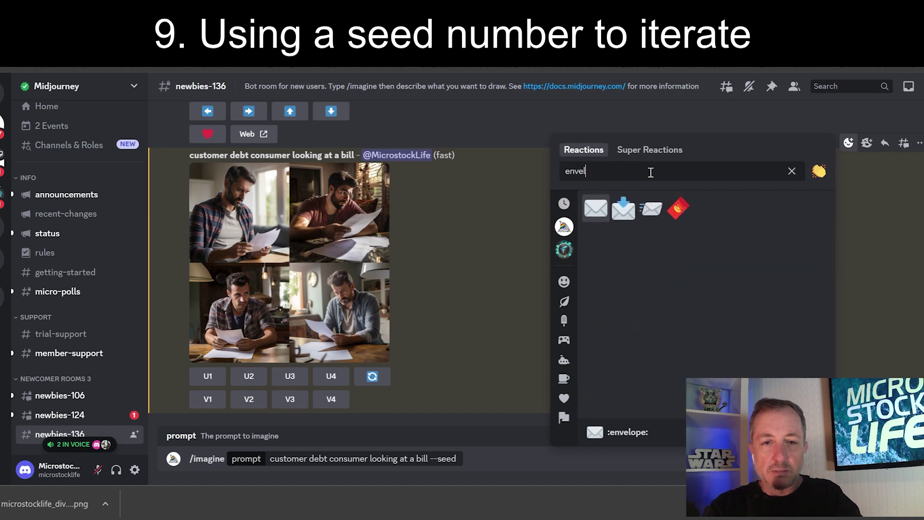
left_click(597, 212)
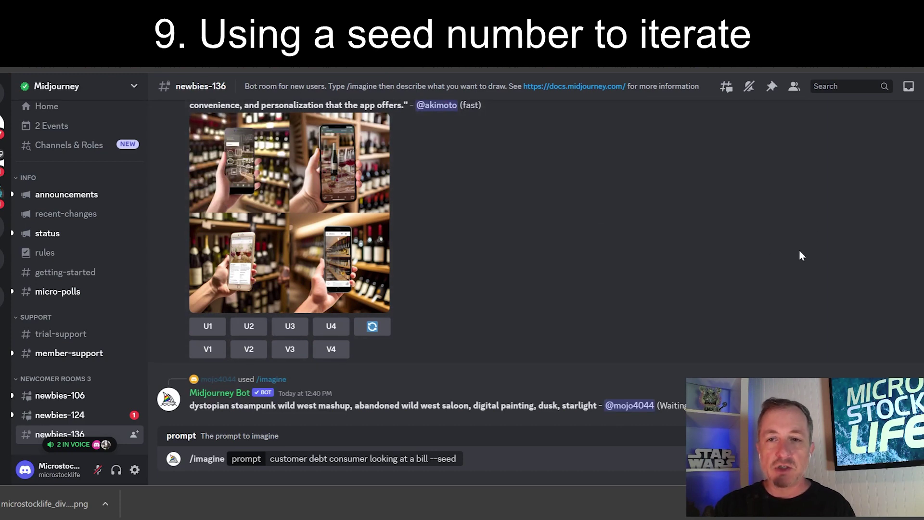
left_click(909, 86)
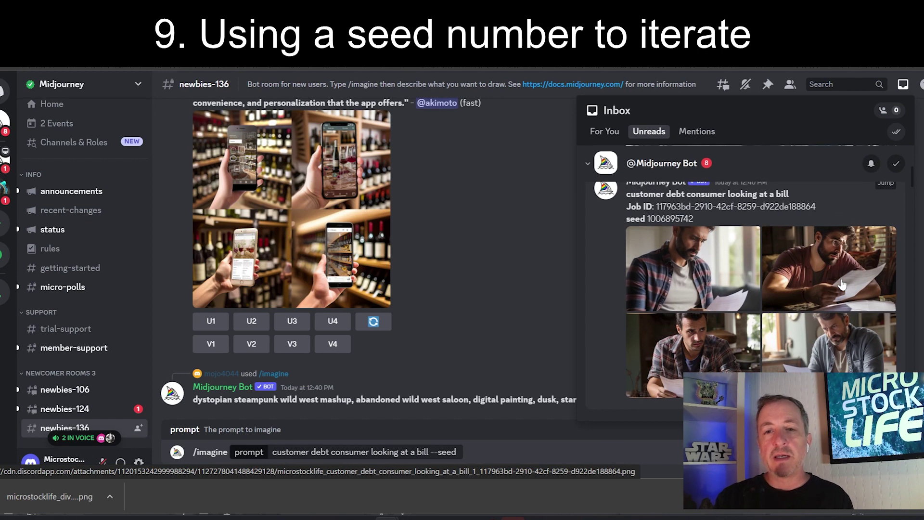
double_click(665, 218)
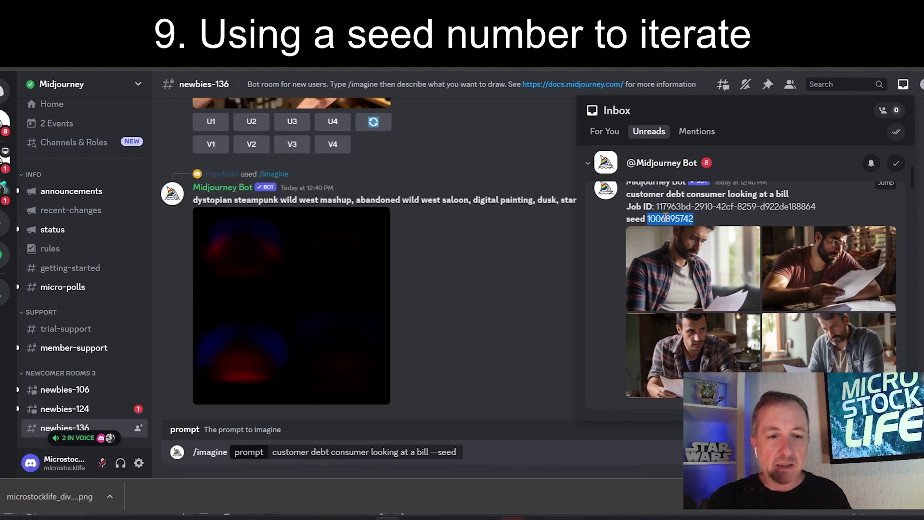
left_click(441, 459)
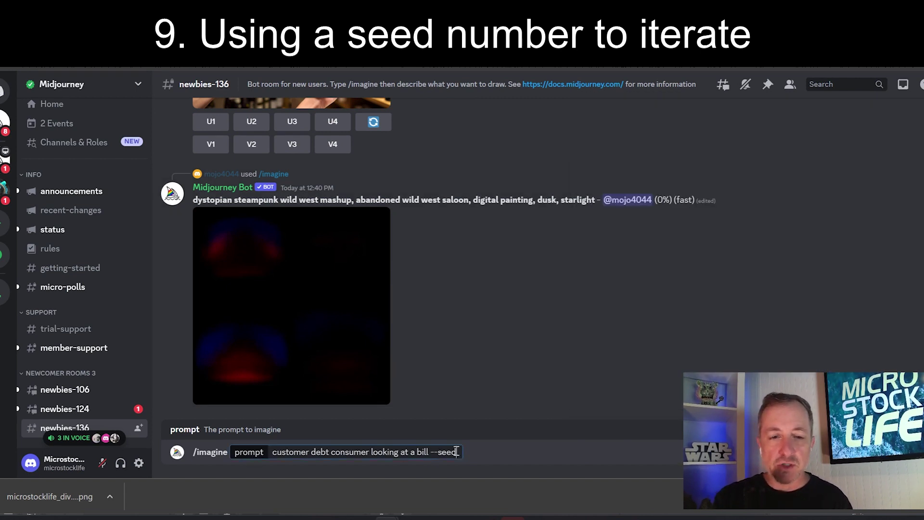
key("ctrl+v")
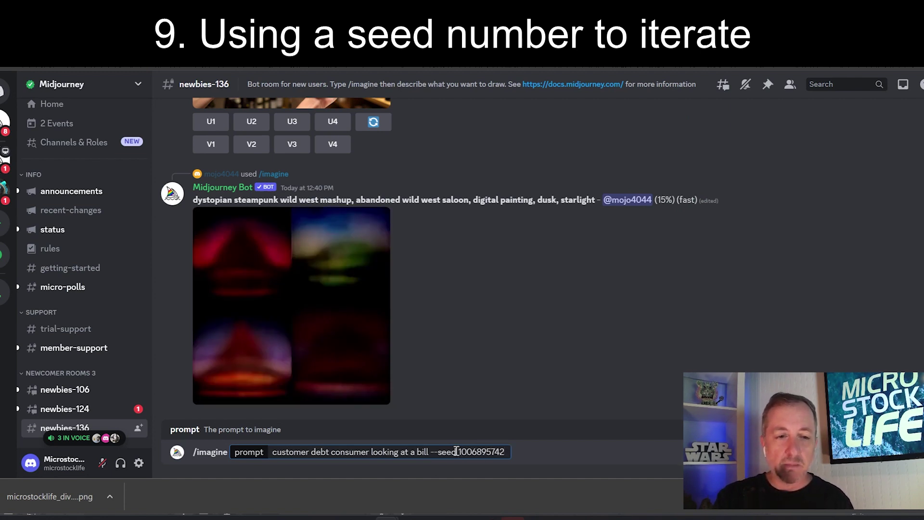
key("Return")
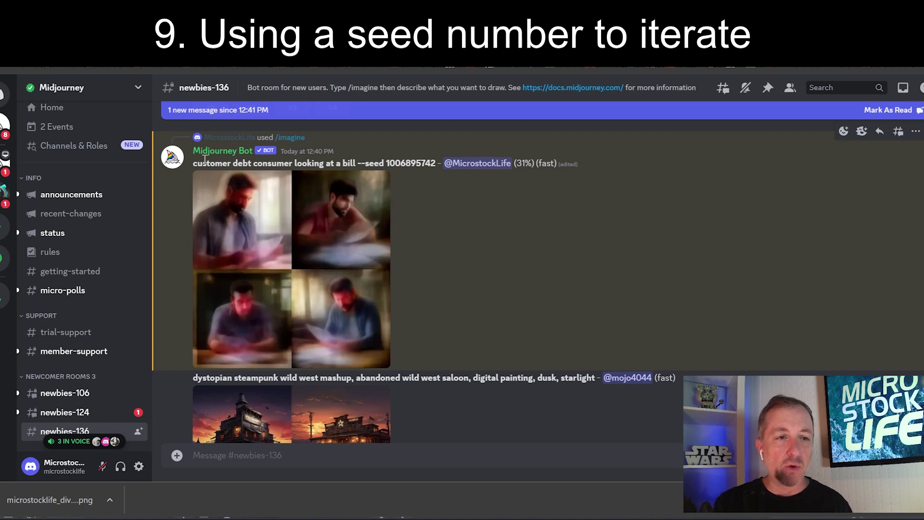
left_click_drag(194, 164, 436, 163)
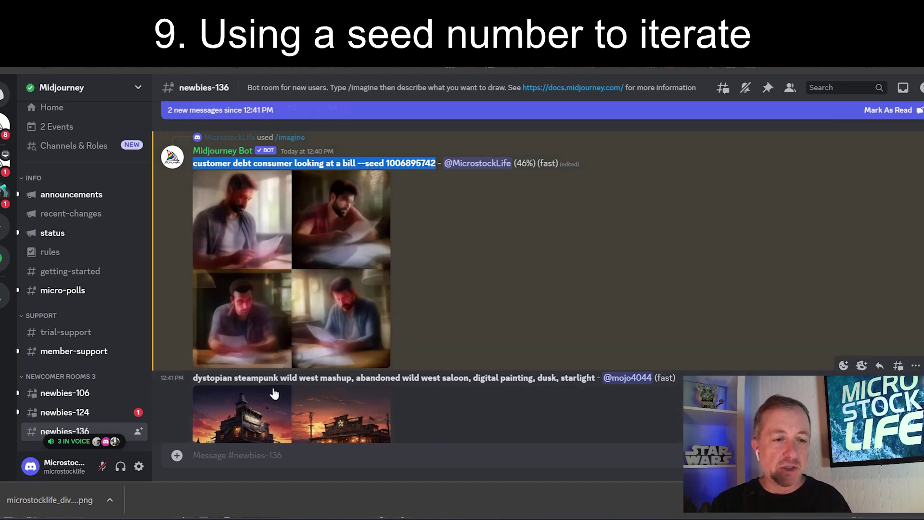
left_click(218, 453)
type("/")
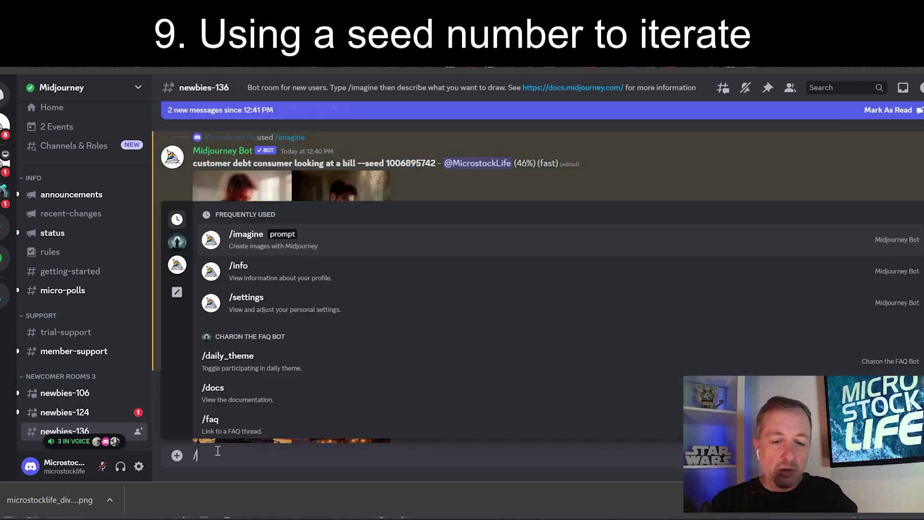
type("imagine")
key("Tab")
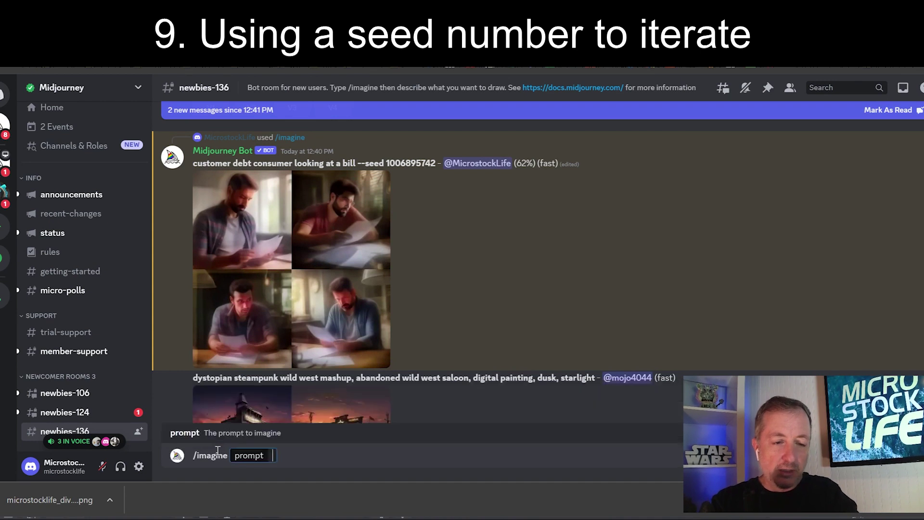
key("ctrl+v")
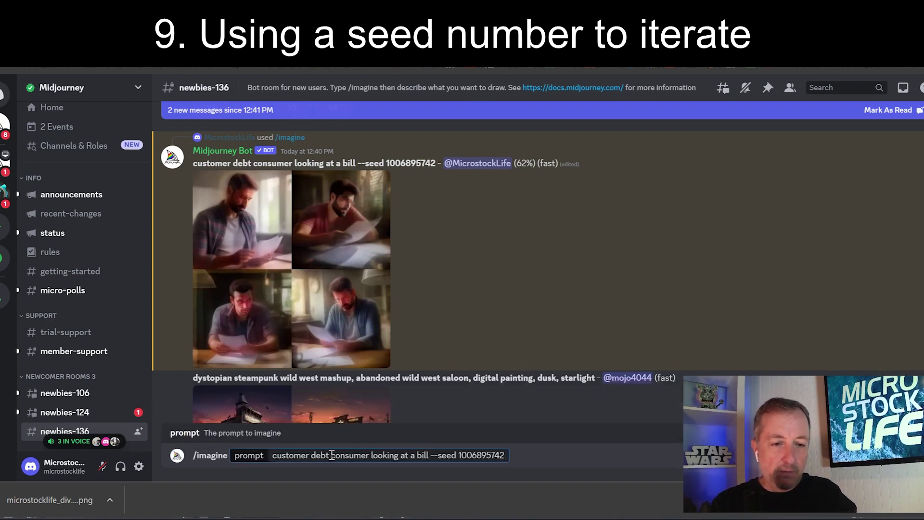
key("Return")
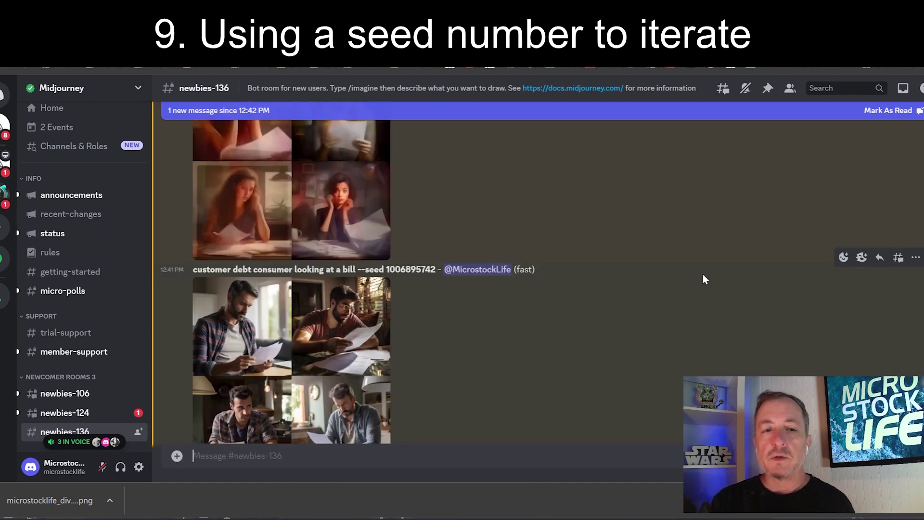
- Scroll through the channel to compare the male and female seeded grids
scroll(702, 279, "up", 2)
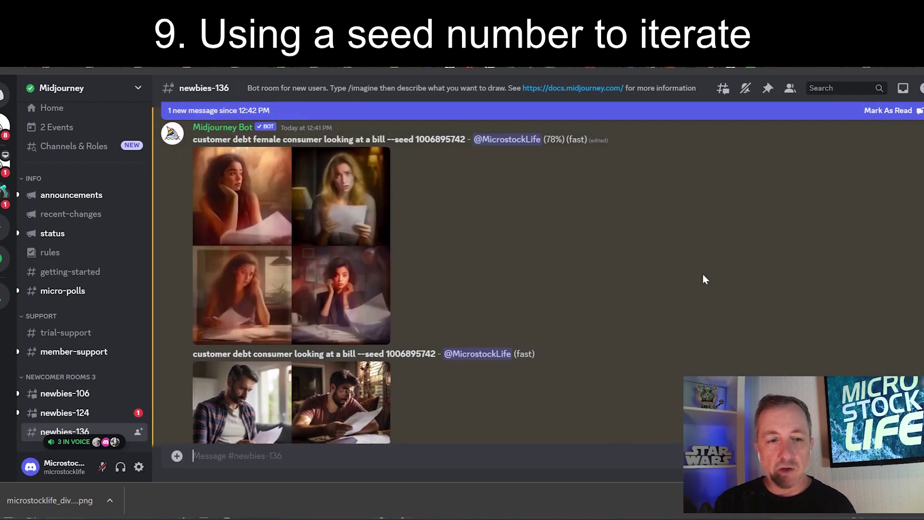
scroll(703, 279, "down", 3)
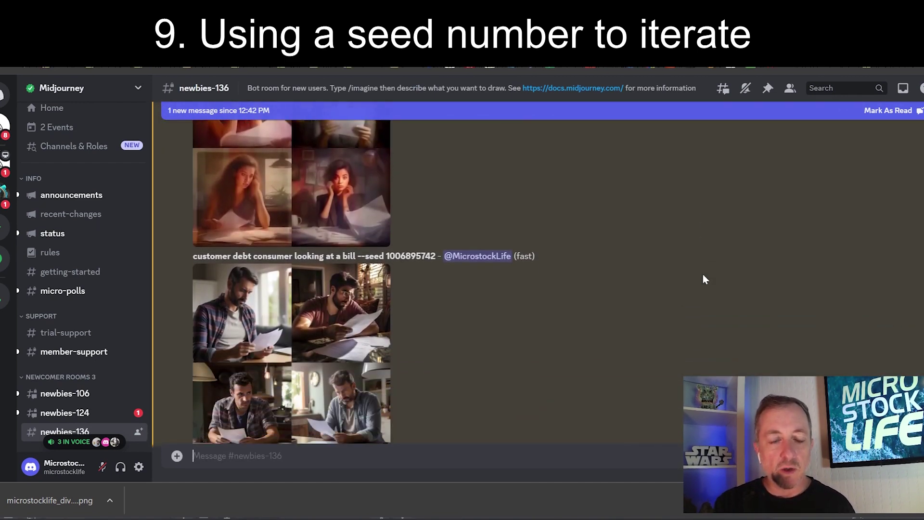
scroll(703, 280, "up", 2)
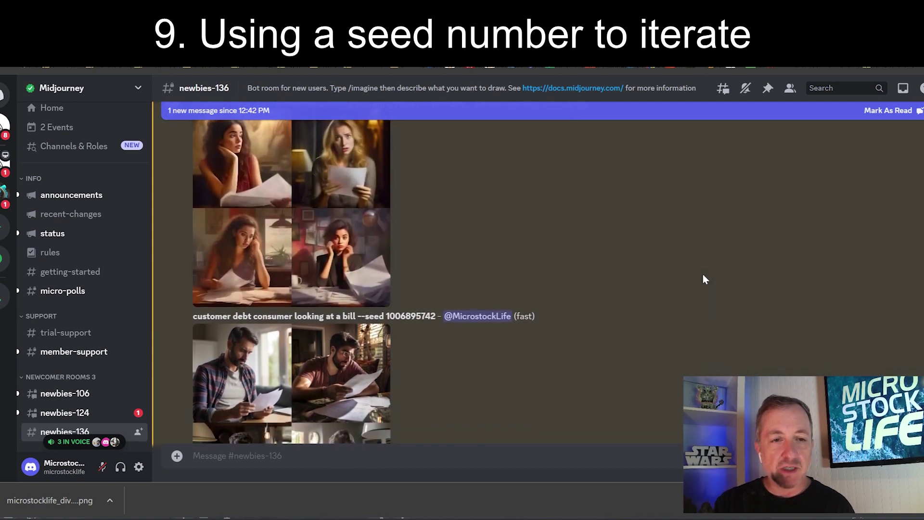
scroll(703, 280, "down", 1)
scroll(702, 279, "down", 1)
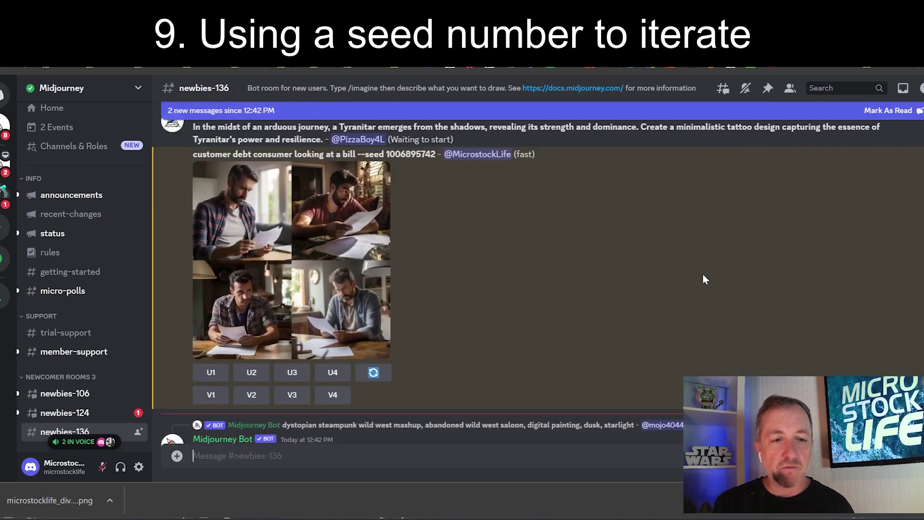
scroll(484, 364, "up", 3)
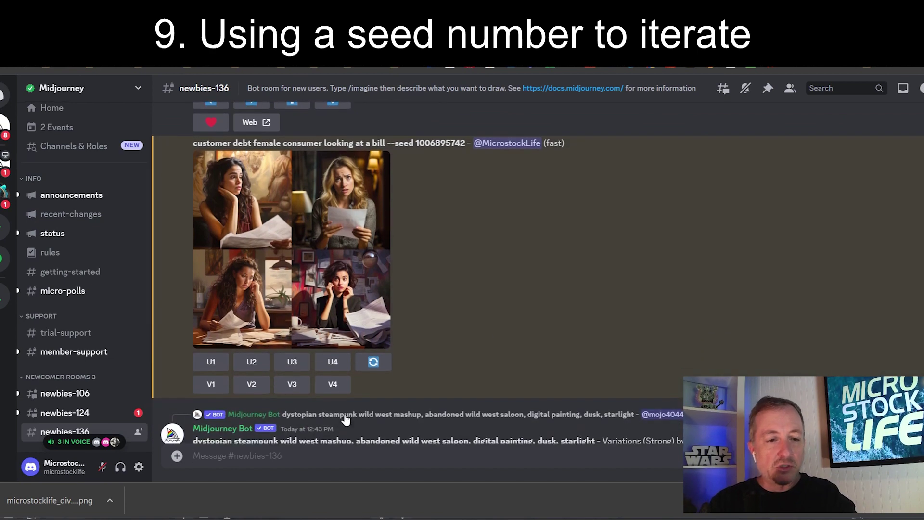
type("/imagine")
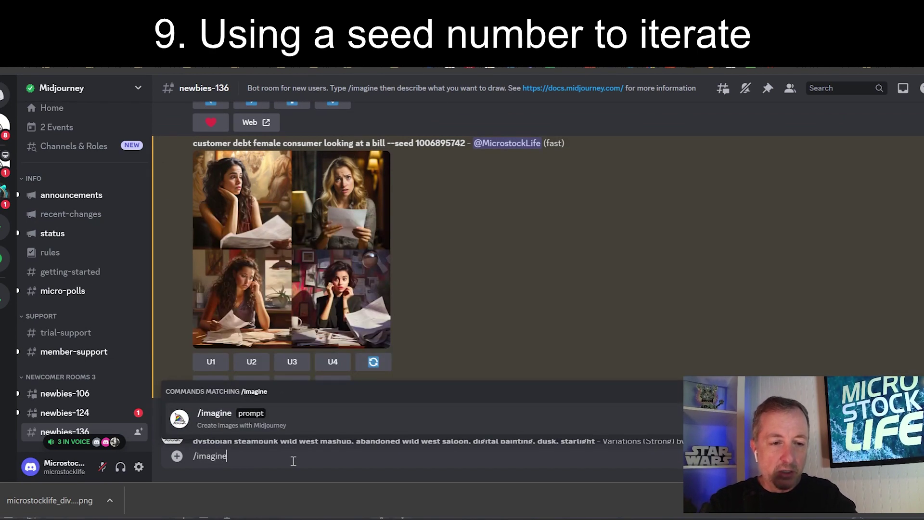
key("Tab")
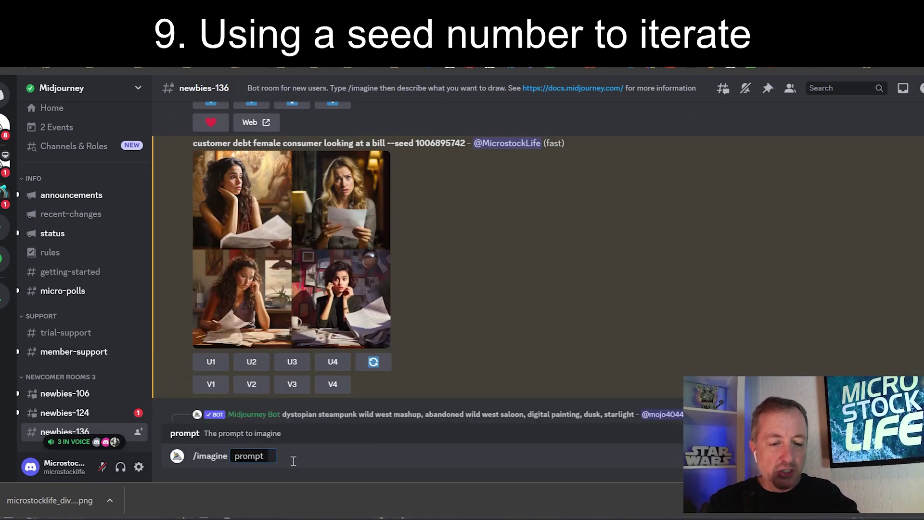
key("ctrl+v")
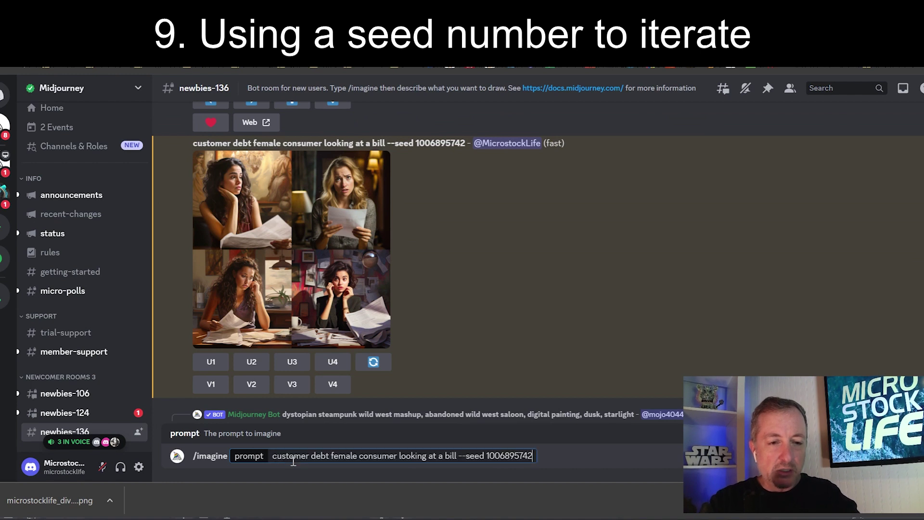
left_click(331, 455)
type("happ")
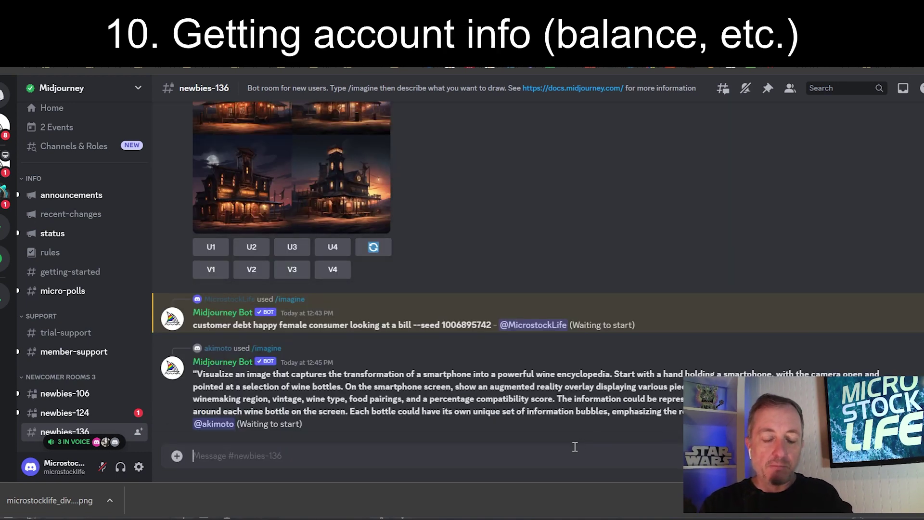
- Send the /info command to request the Midjourney profile info
type("/i")
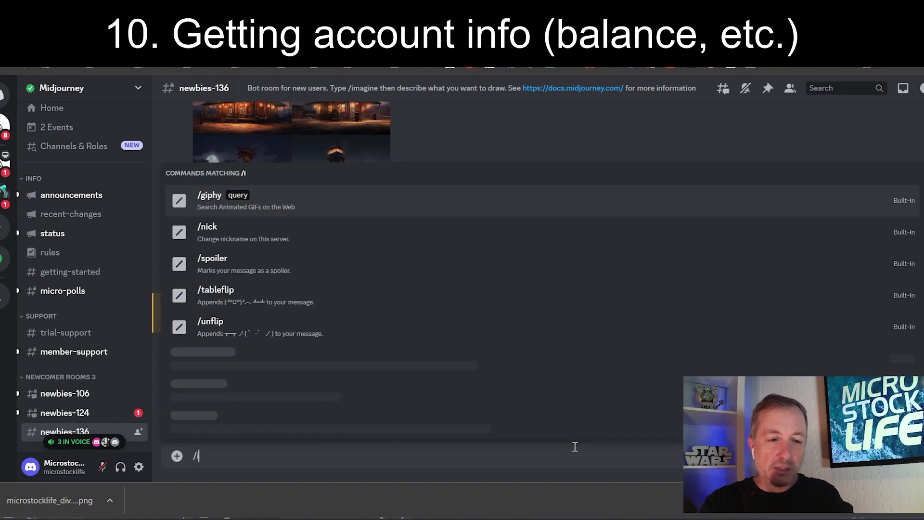
type("nfo")
key("Return")
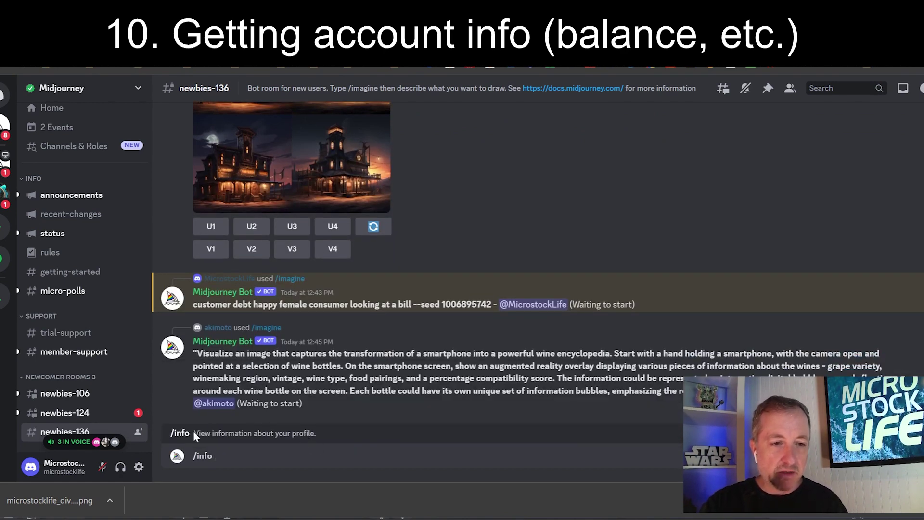
key("Return")
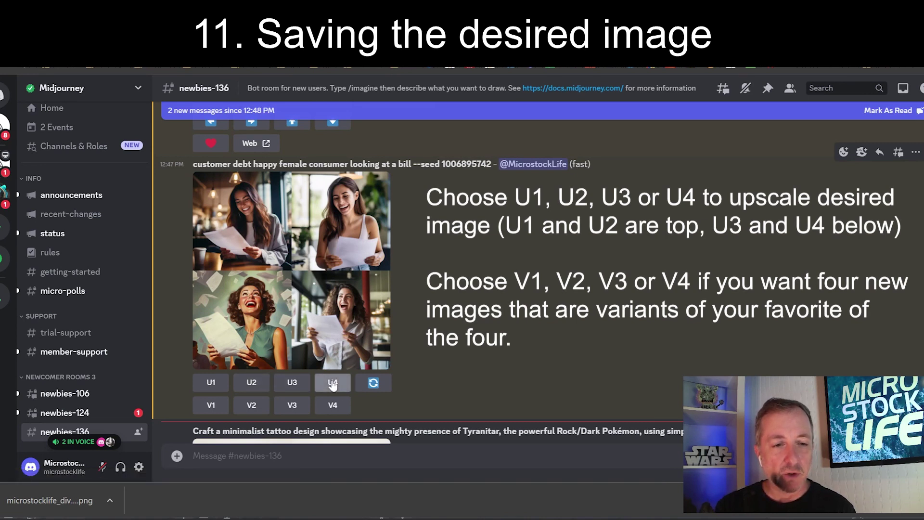
- Upscale the bottom-right happy woman with U4 and save it as happy customer.png
left_click(332, 385)
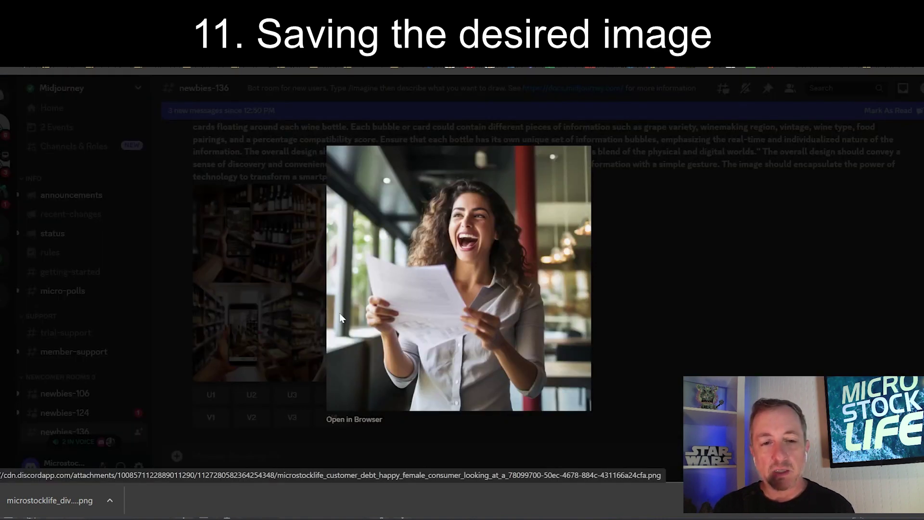
left_click(361, 419)
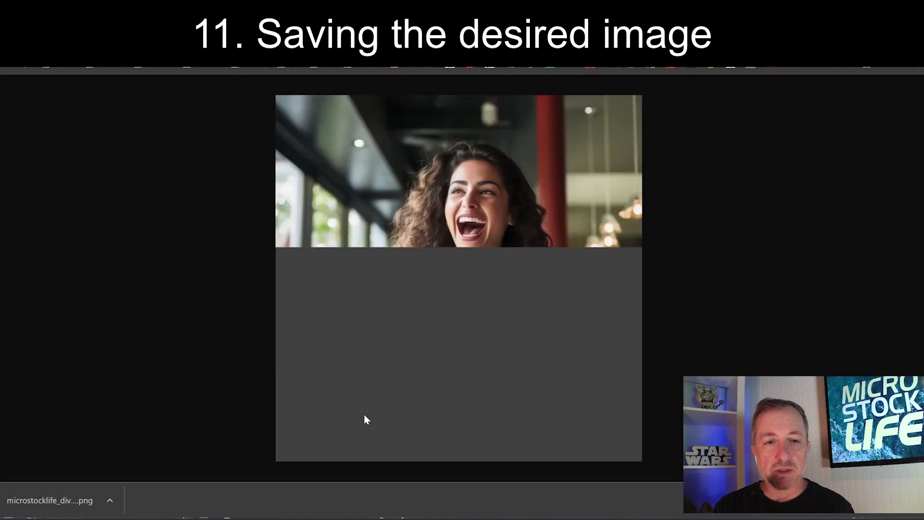
left_click(470, 281)
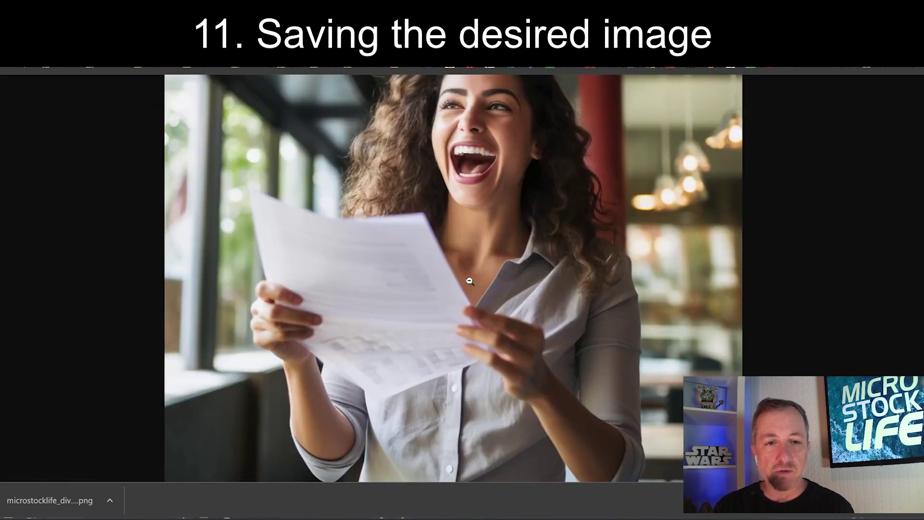
right_click(490, 234)
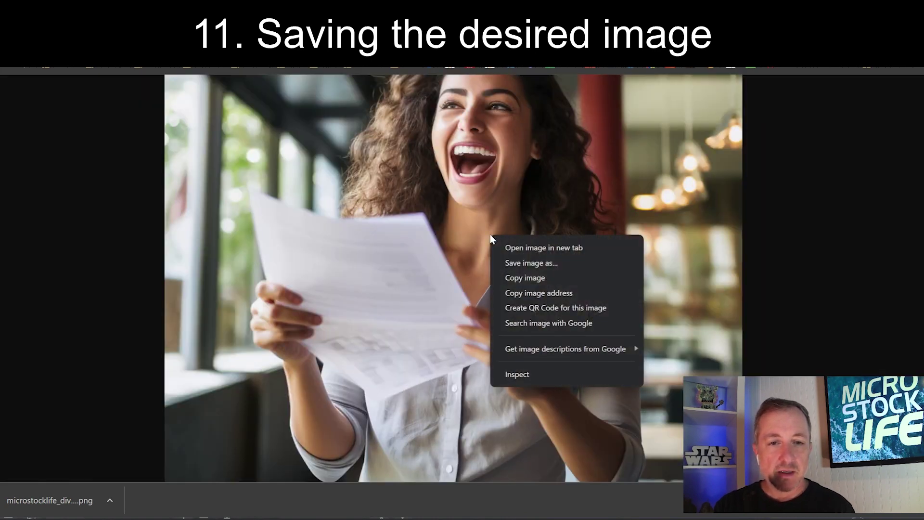
left_click(552, 264)
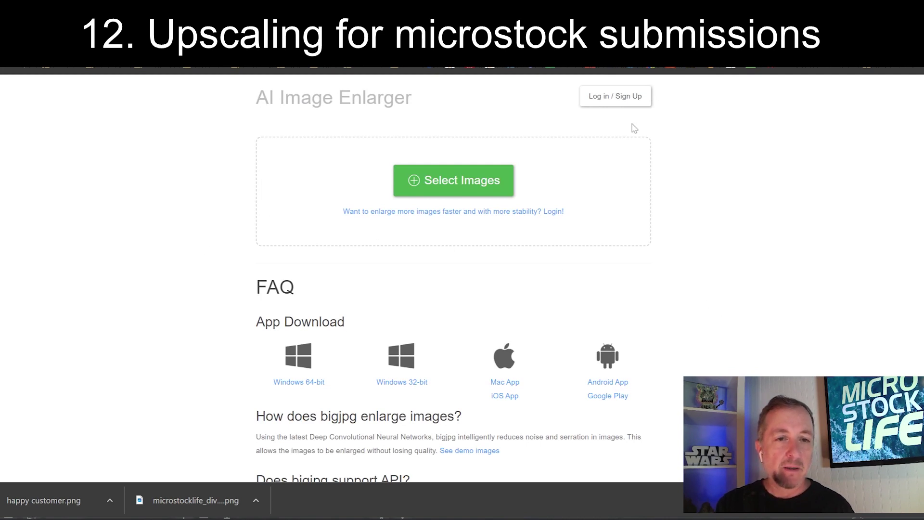
- Enlarge happy customer.png in bigjpg at 4x with High noise reduction
key("Return")
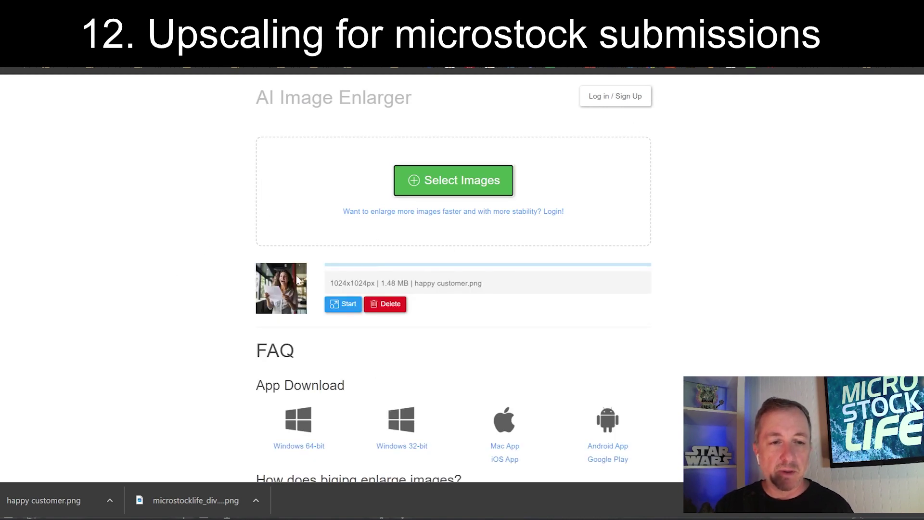
left_click(344, 315)
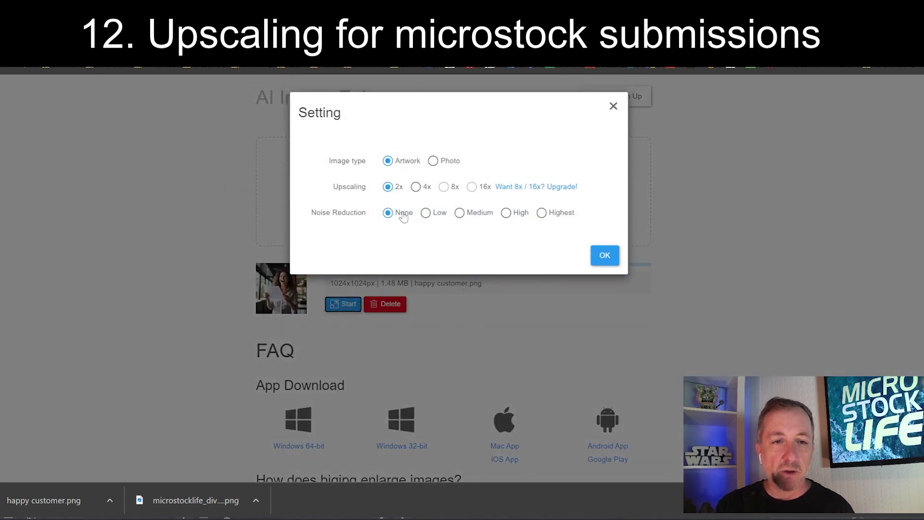
left_click(415, 186)
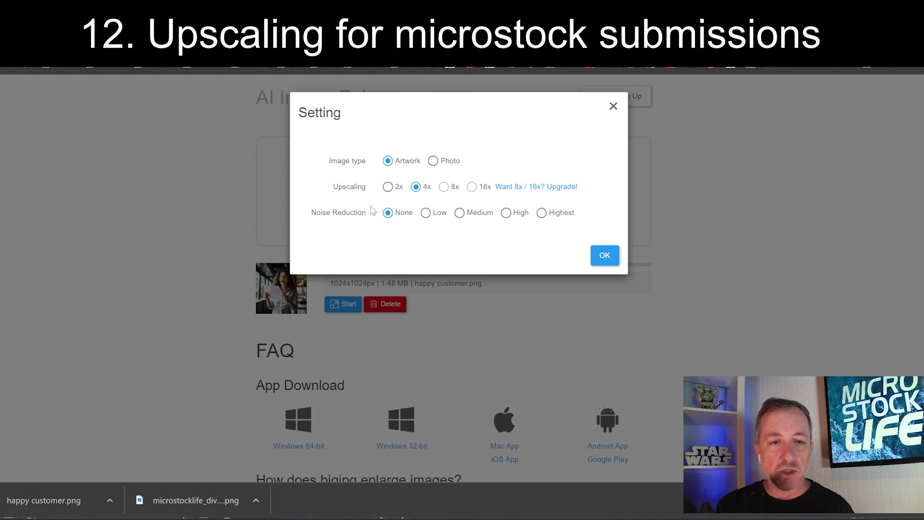
left_click(506, 214)
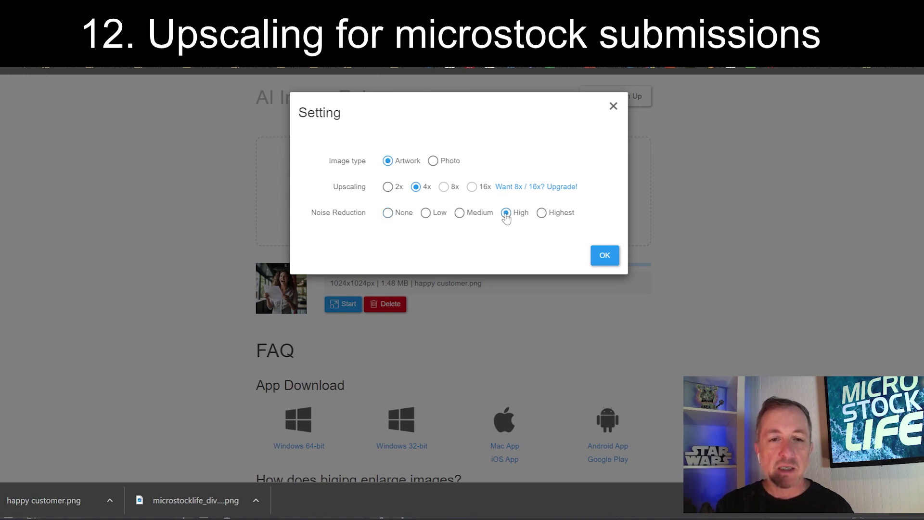
left_click(605, 256)
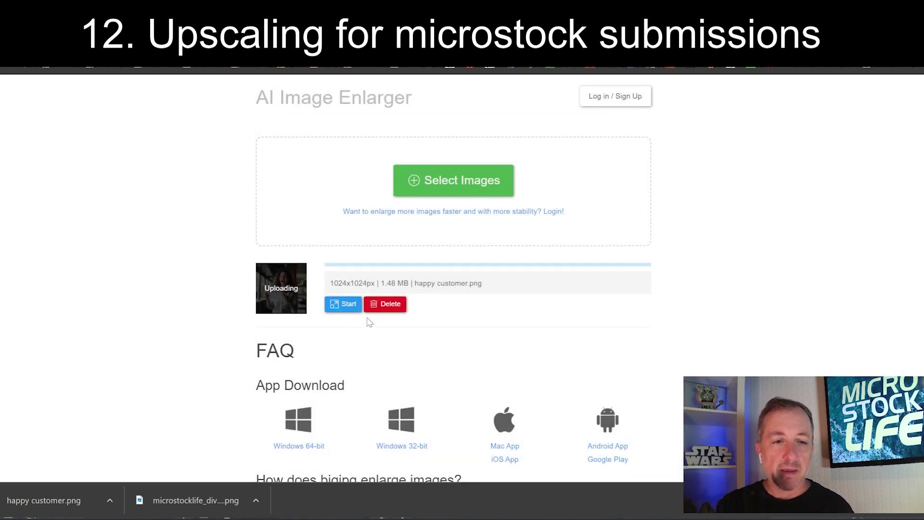
left_click(345, 304)
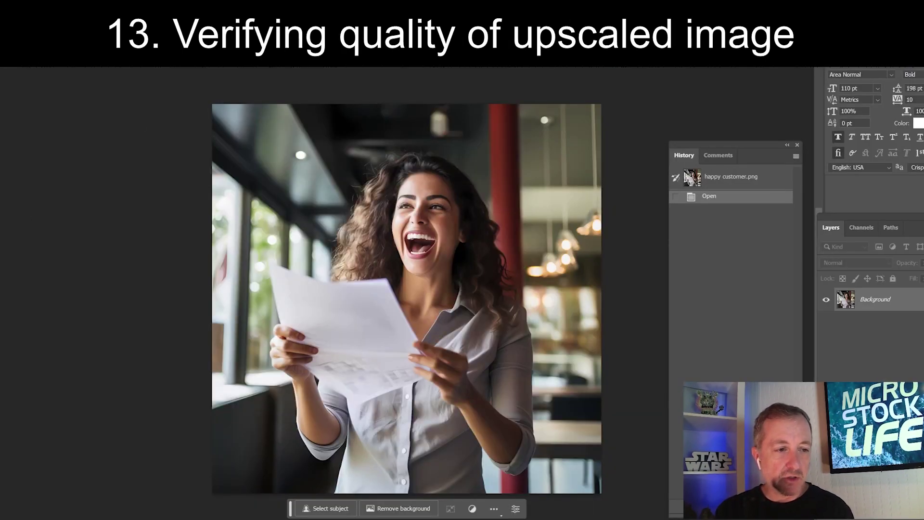
- Confirm in Image Size that the image is 4096 x 4096 px, then zoom to inspect details
left_click(39, 14)
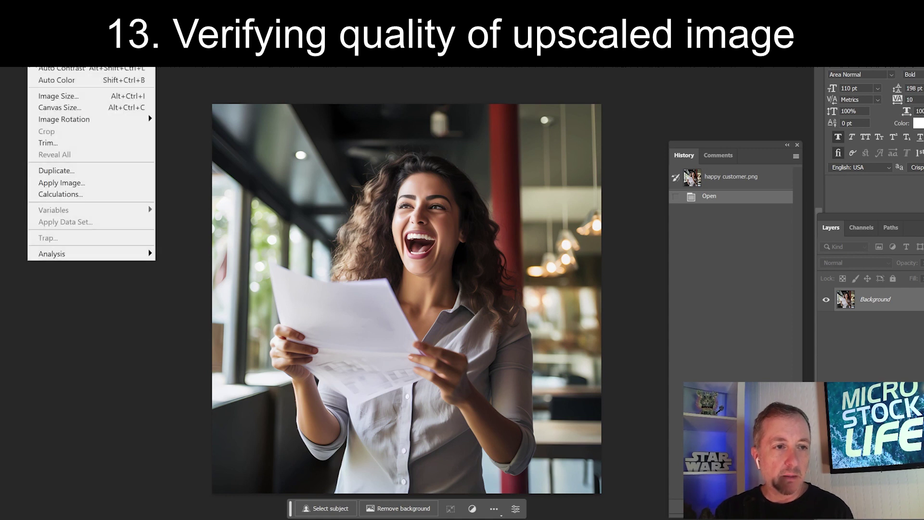
left_click(58, 96)
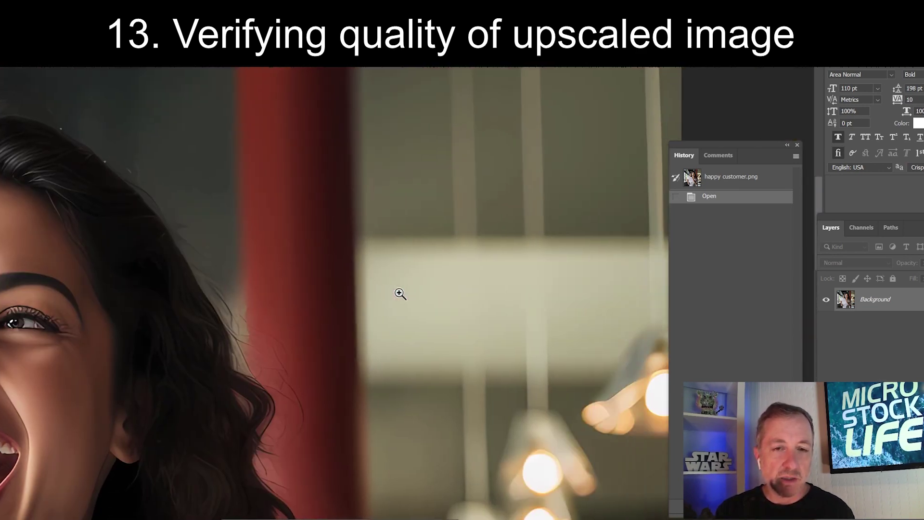
scroll(400, 293, "down", 4)
scroll(400, 293, "up", 4)
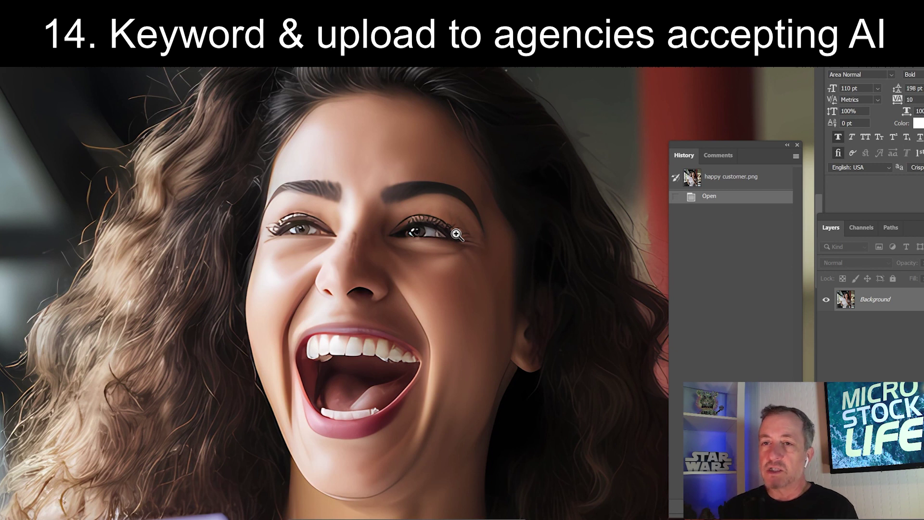
scroll(456, 234, "up", 1)
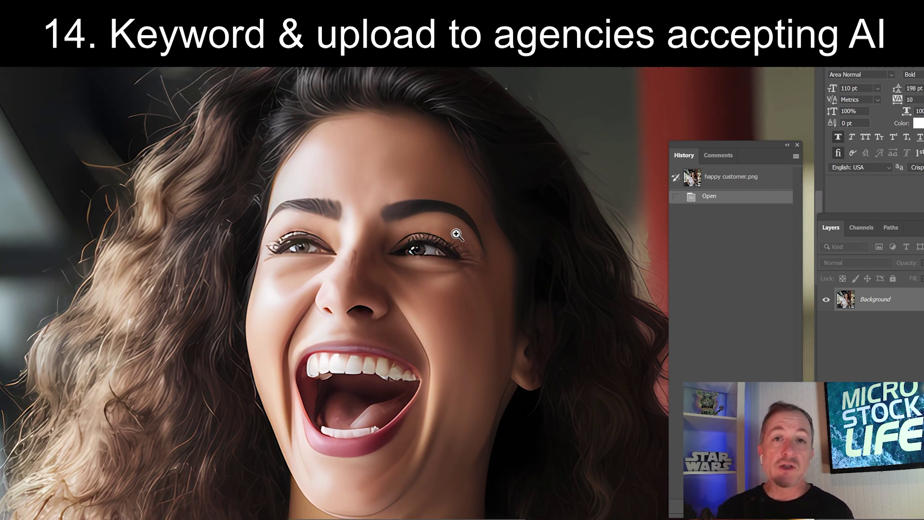